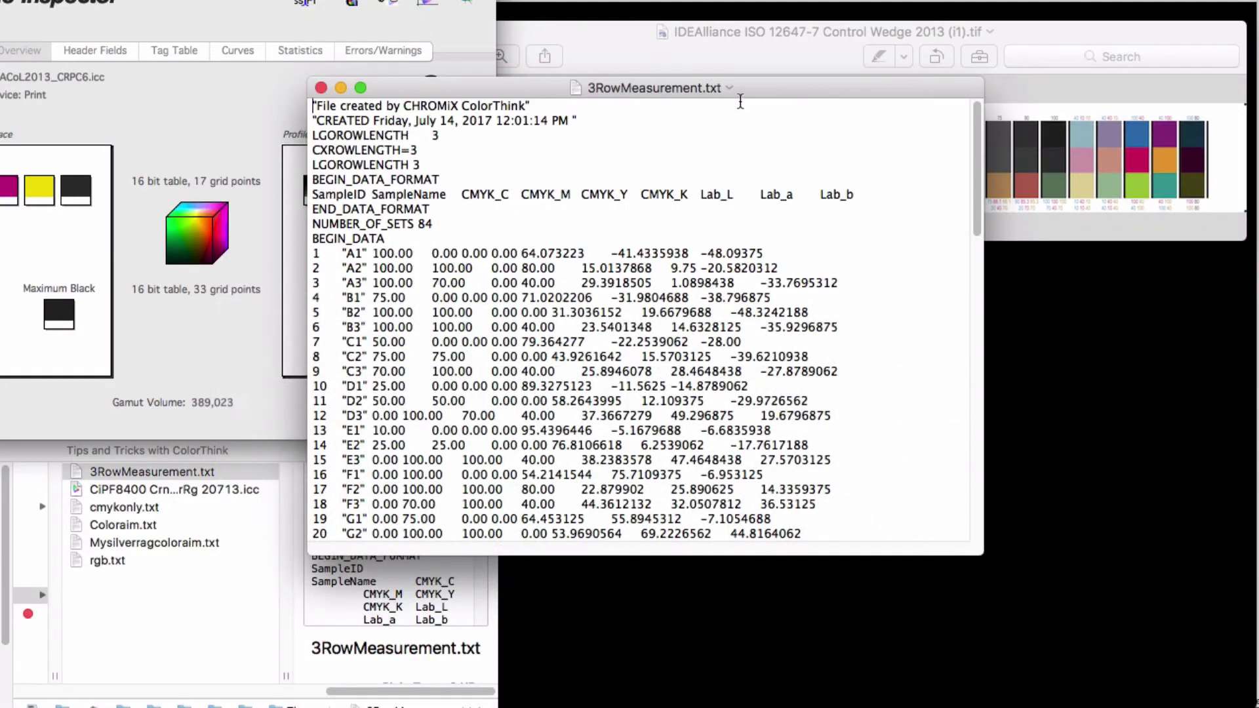
# Place the 3RowMeasurement.txt window and the GRACoL2013_CRPC6.icc Profile Inspector side by side.
pyautogui.moveTo(732, 93); pyautogui.dragTo(983, 236)
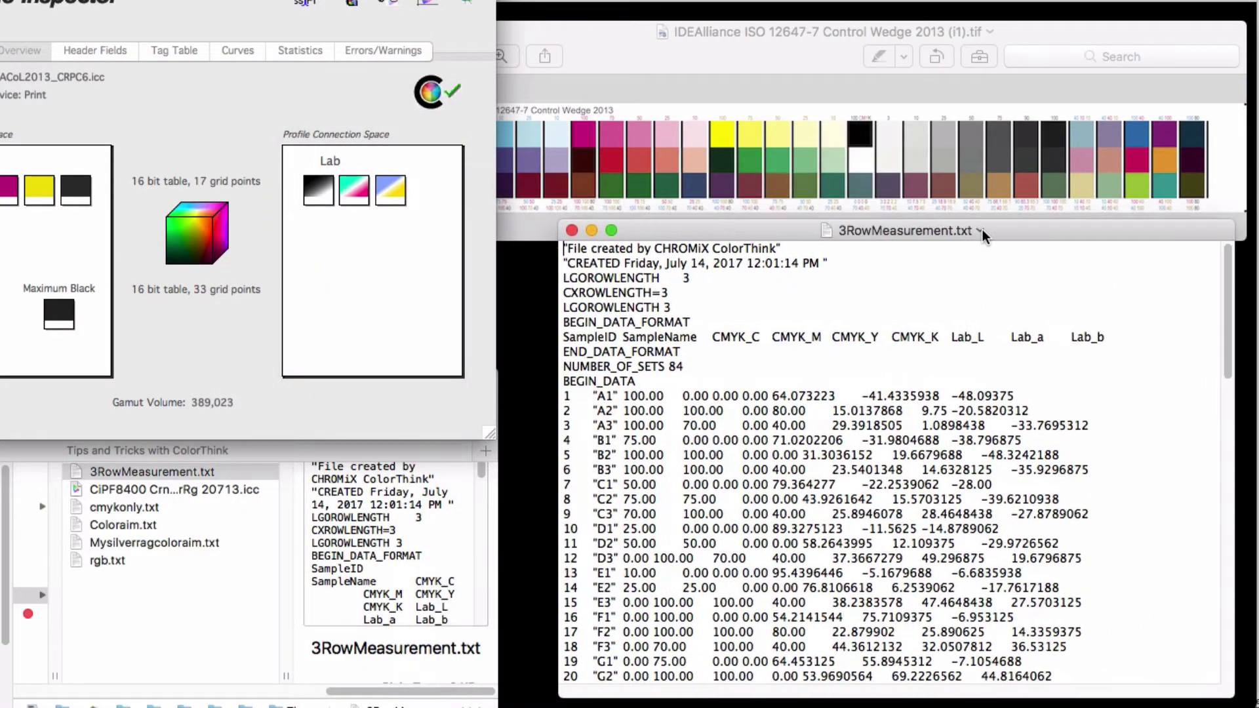
pyautogui.moveTo(329, 0); pyautogui.dragTo(438, 19)
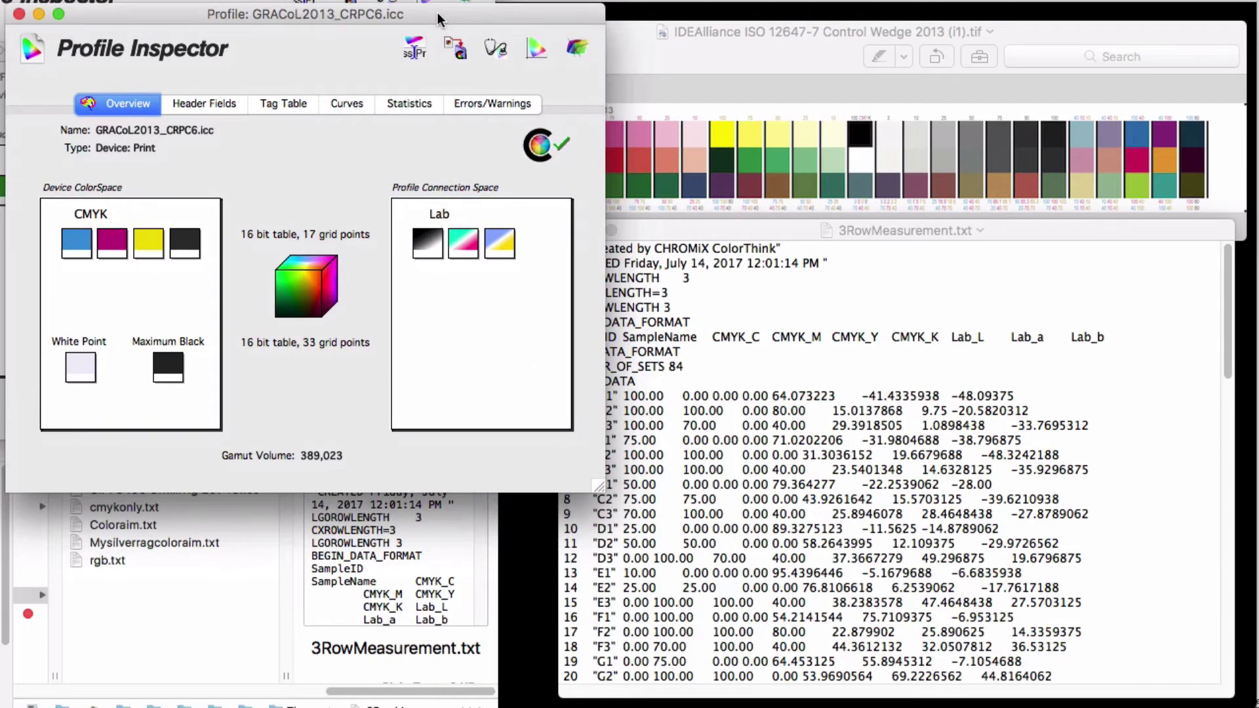
pyautogui.click(749, 337)
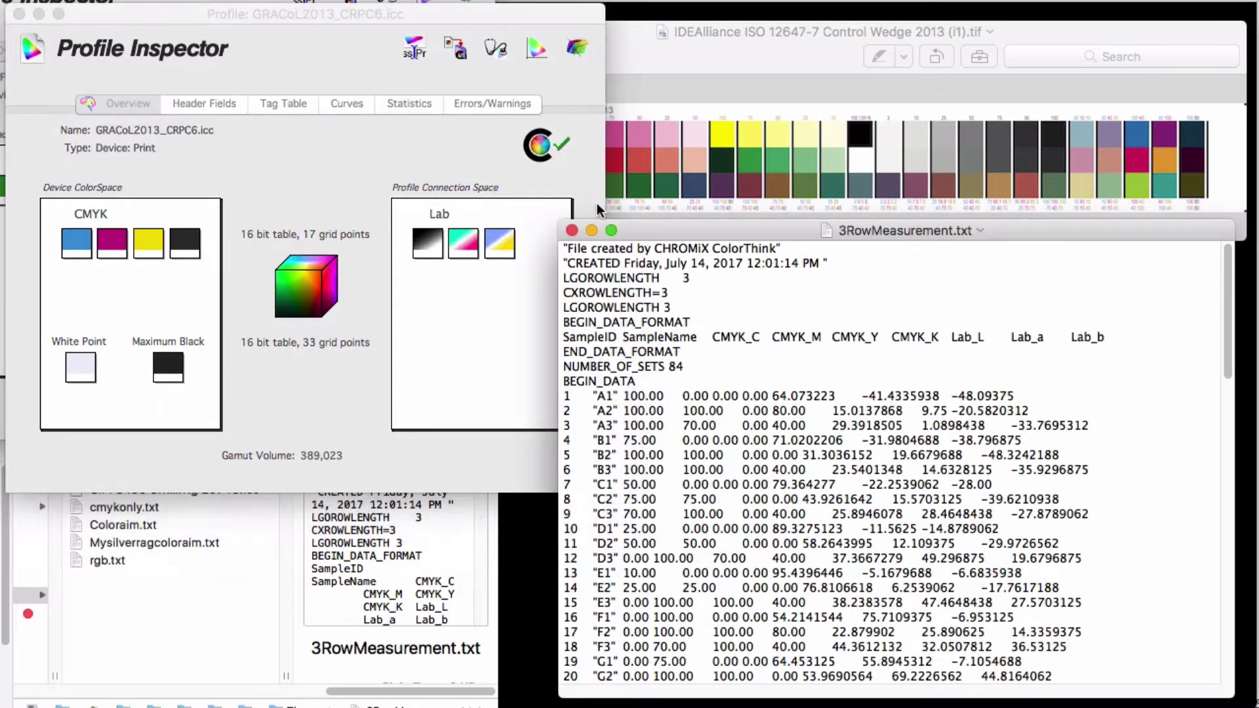
pyautogui.click(467, 148)
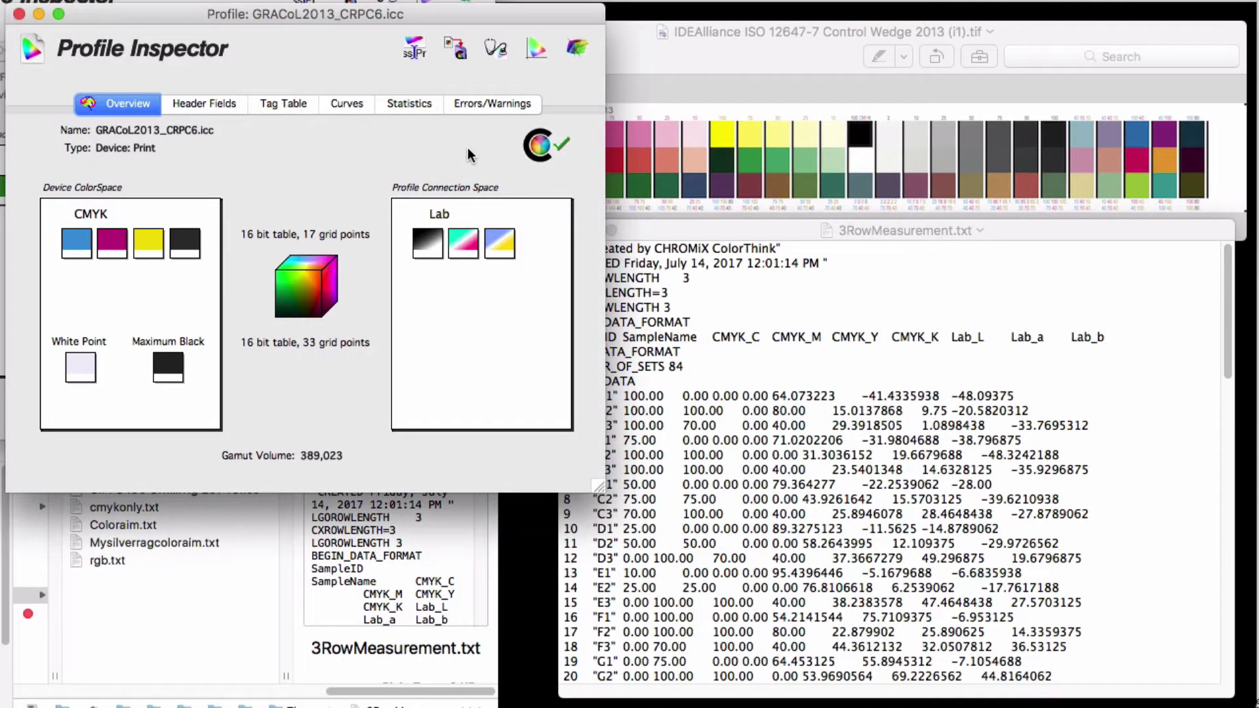
pyautogui.click(830, 290)
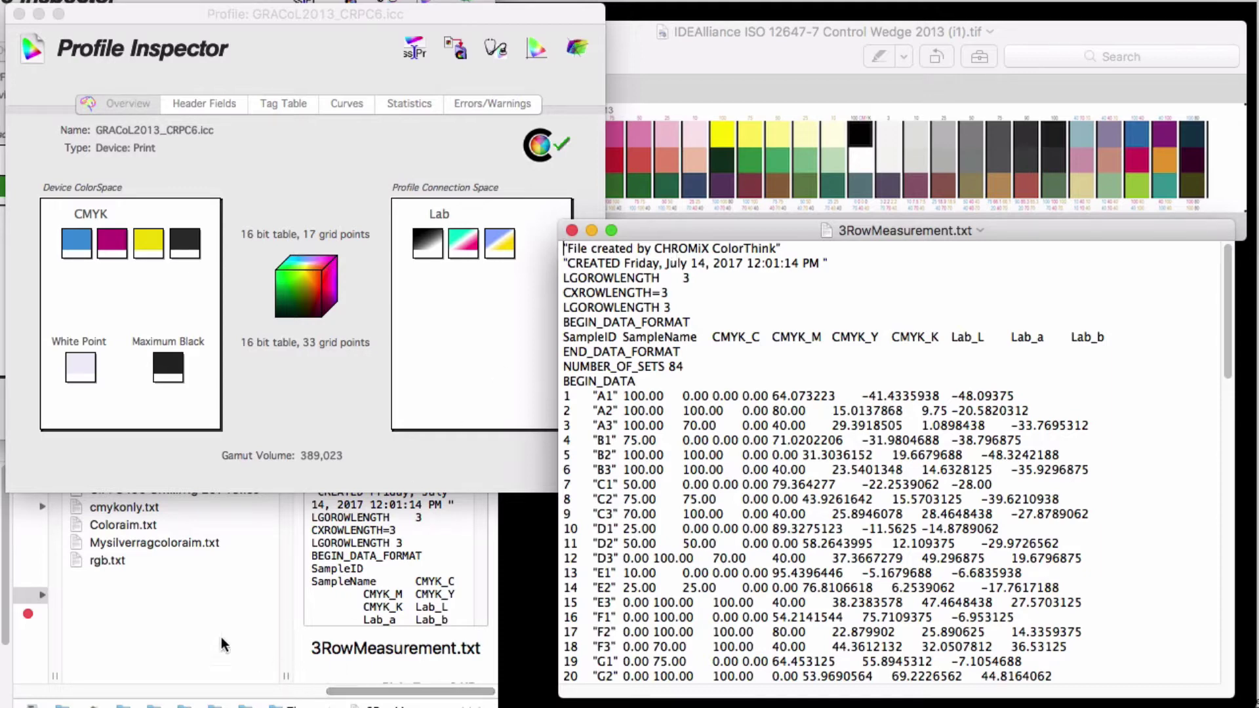
# Open a new empty Color Worksheet and rearrange the control wedge, measurement file and Profile Inspector windows.
pyautogui.press('super+1')
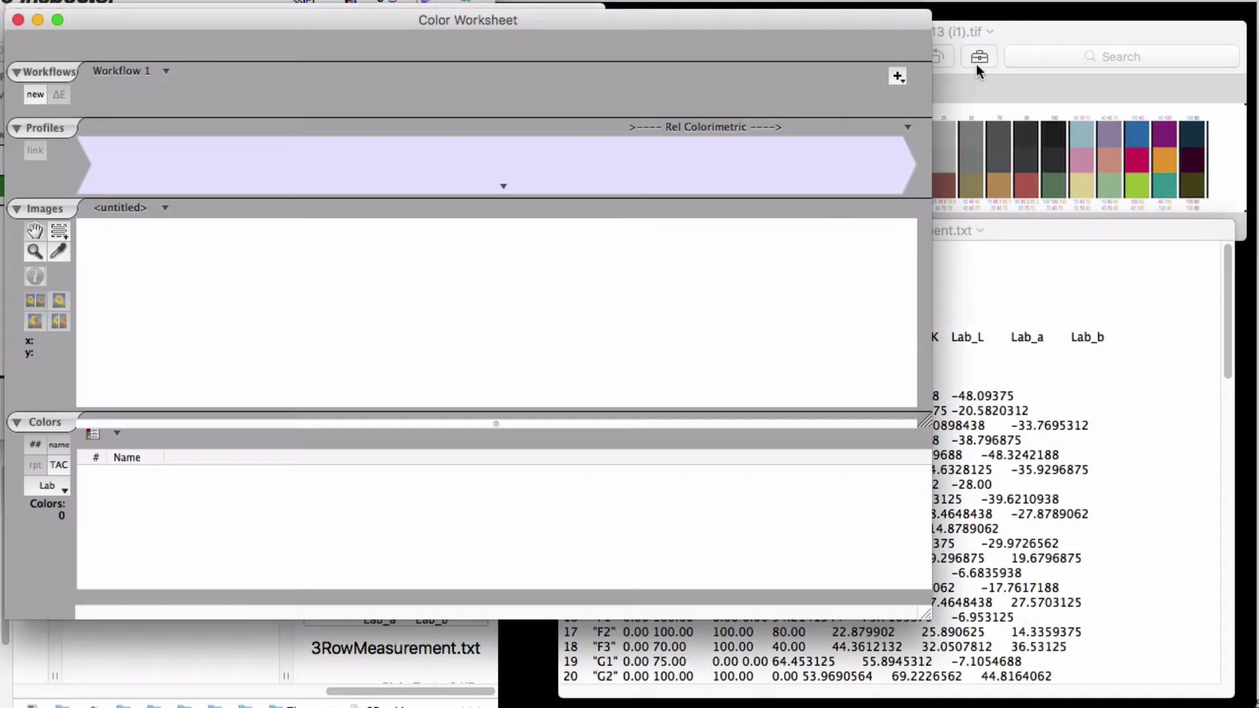
pyautogui.click(1006, 28)
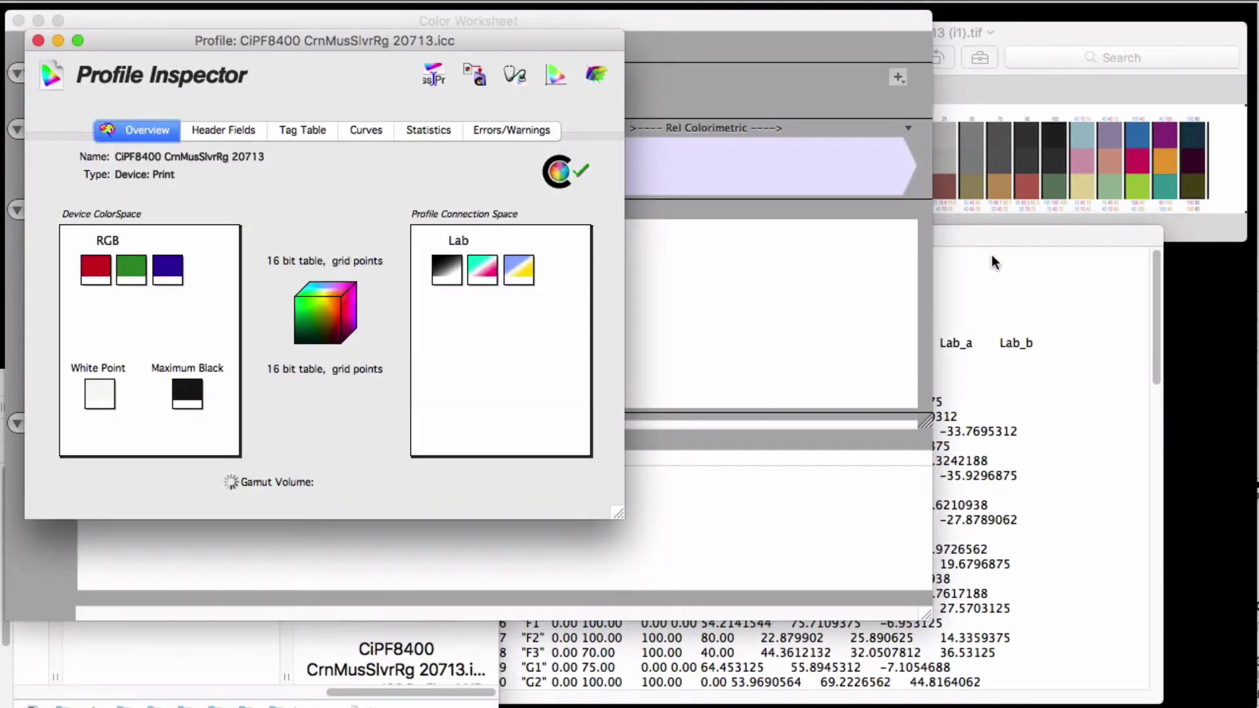
pyautogui.click(992, 255)
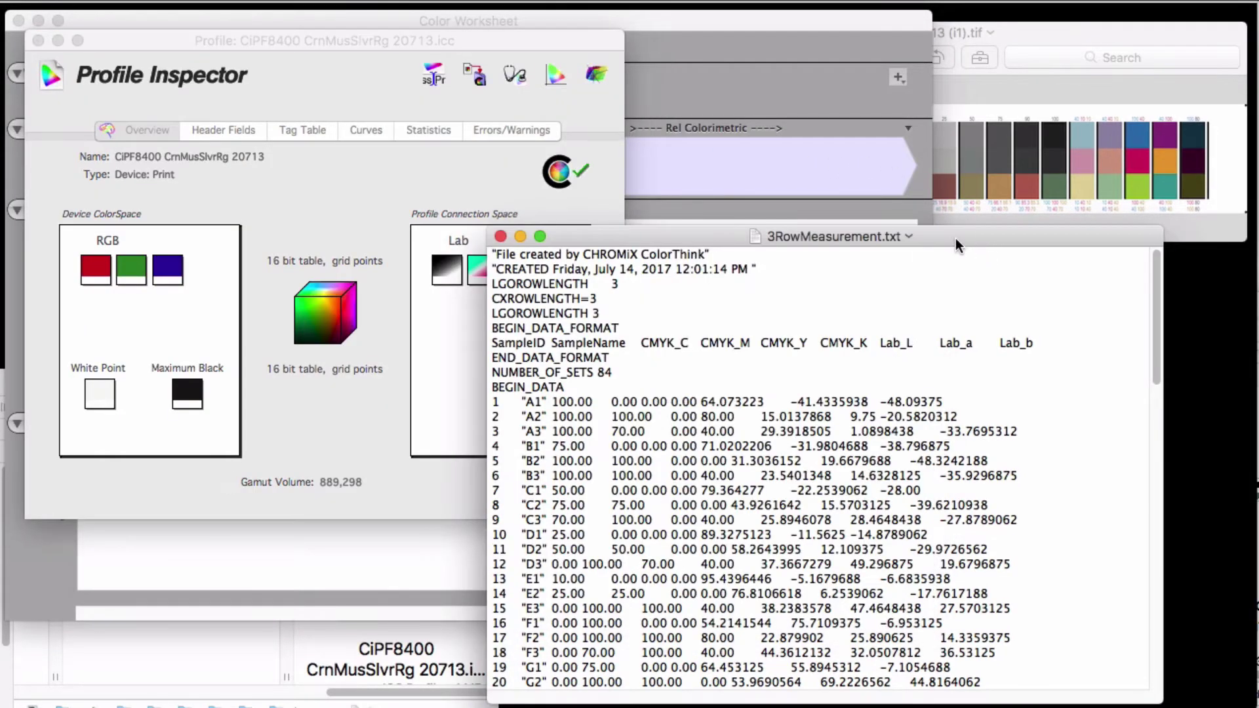
pyautogui.moveTo(955, 238); pyautogui.dragTo(1020, 195)
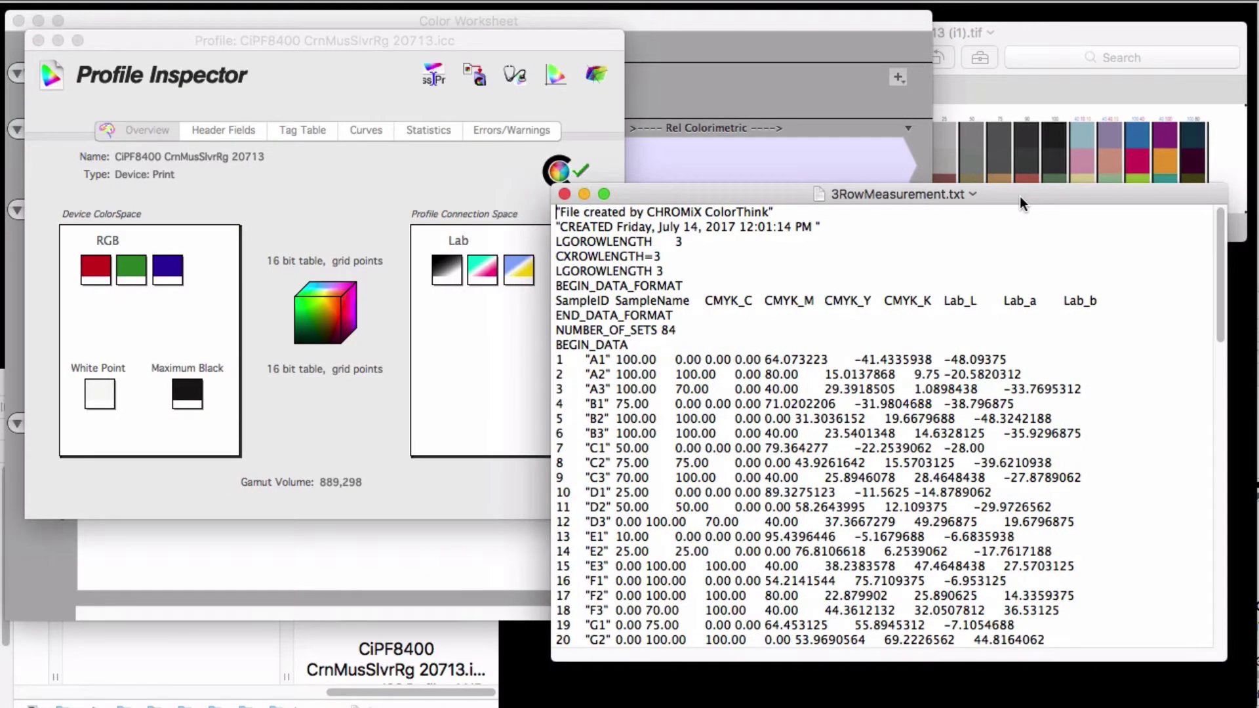
pyautogui.click(294, 41)
pyautogui.click(678, 186)
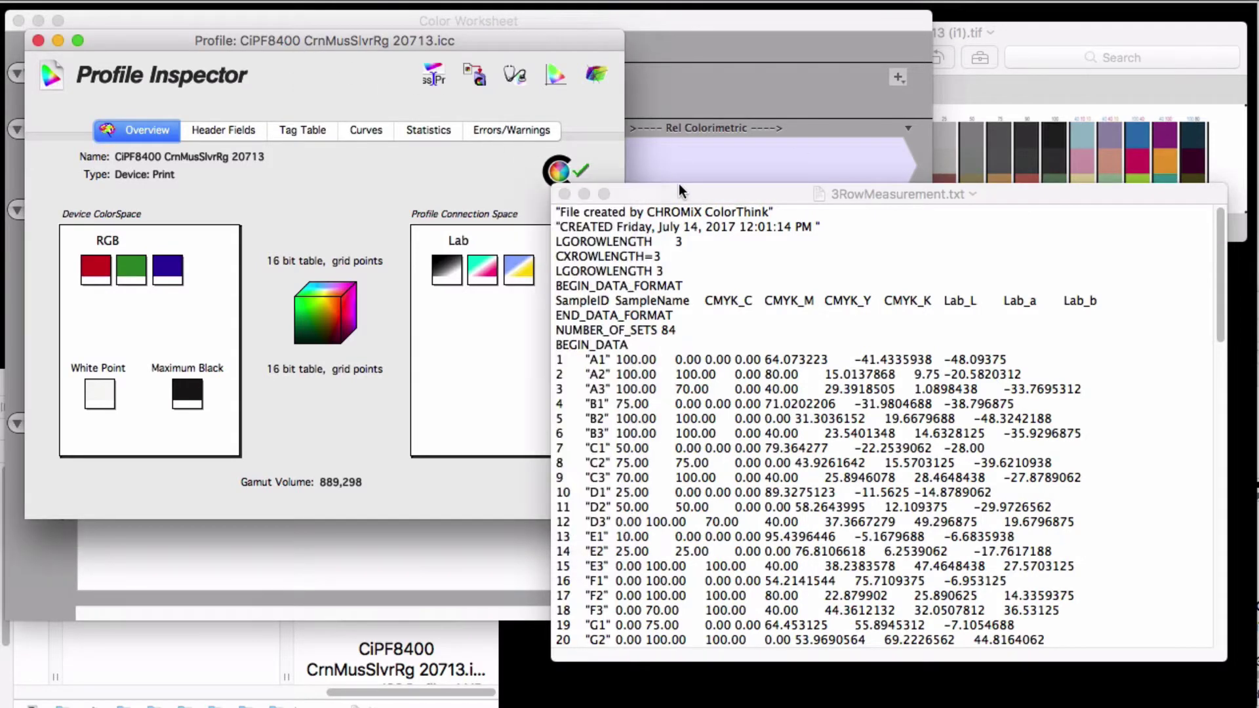
pyautogui.click(371, 44)
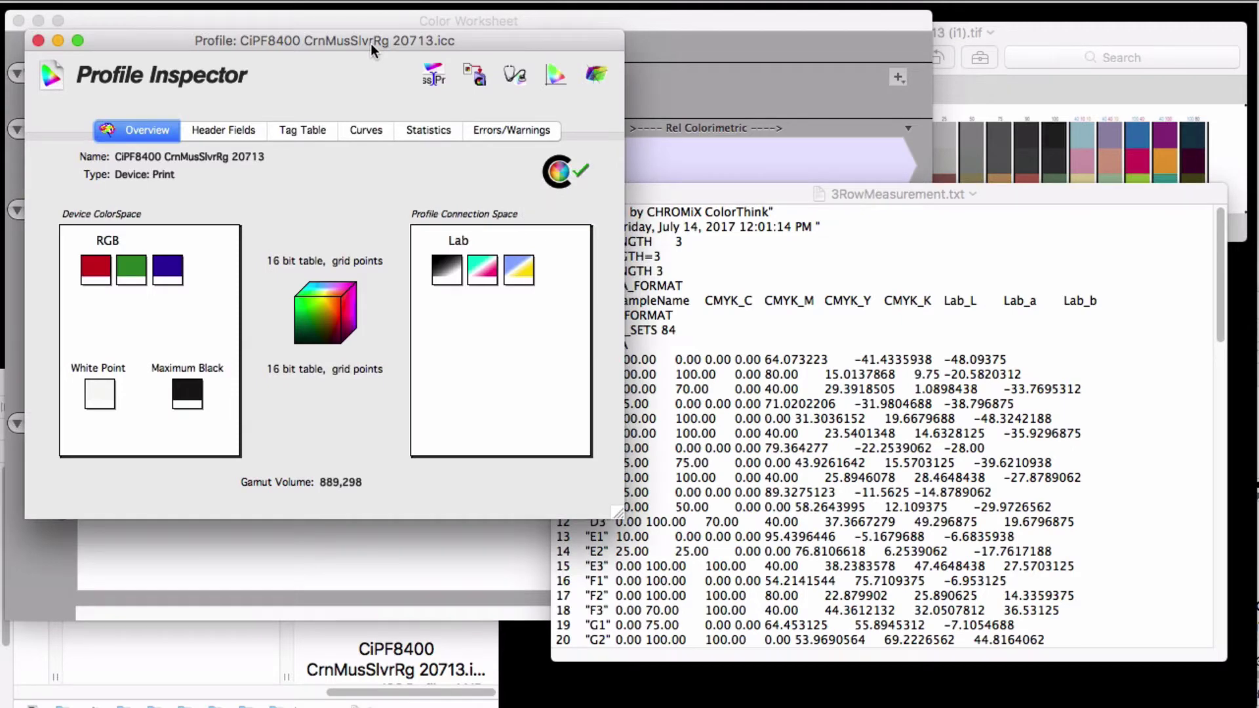
pyautogui.click(1016, 44)
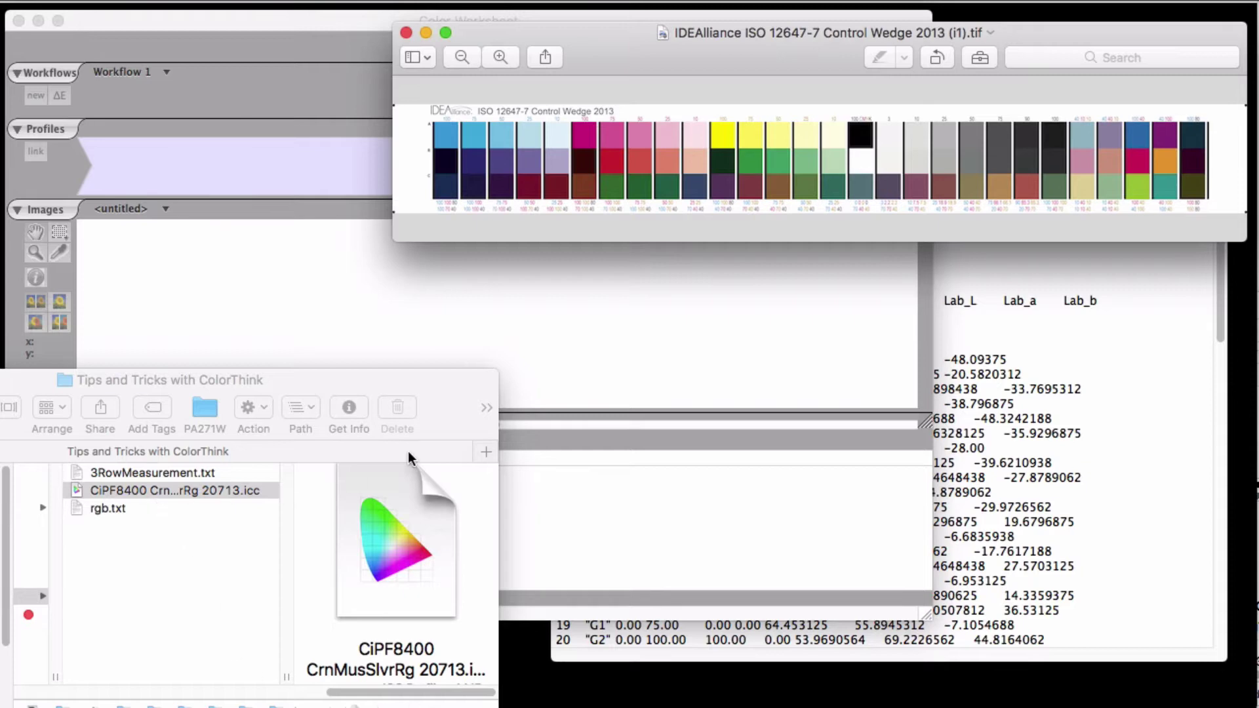
# Add GRACoL2013_CRPC6.icc from Favorites to the worksheet and open it in Profile Inspector.
pyautogui.click(558, 362)
pyautogui.click(899, 76)
pyautogui.moveTo(942, 136)
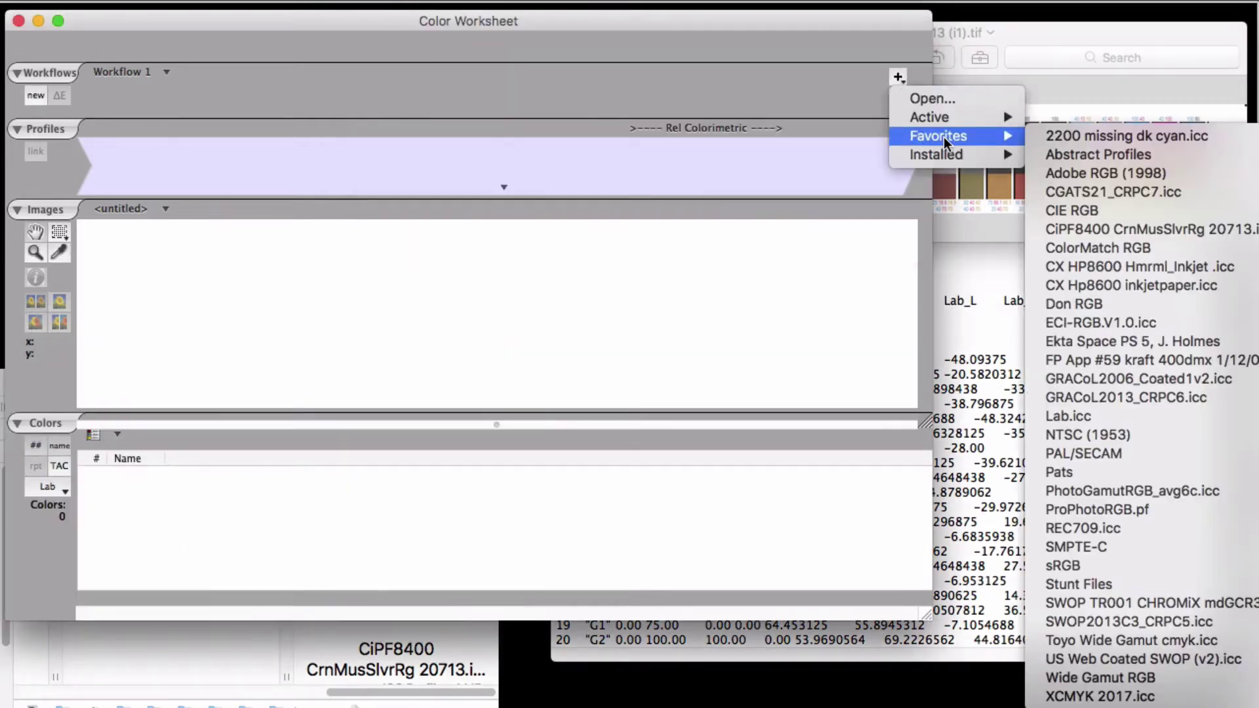
pyautogui.click(1118, 396)
pyautogui.click(482, 186)
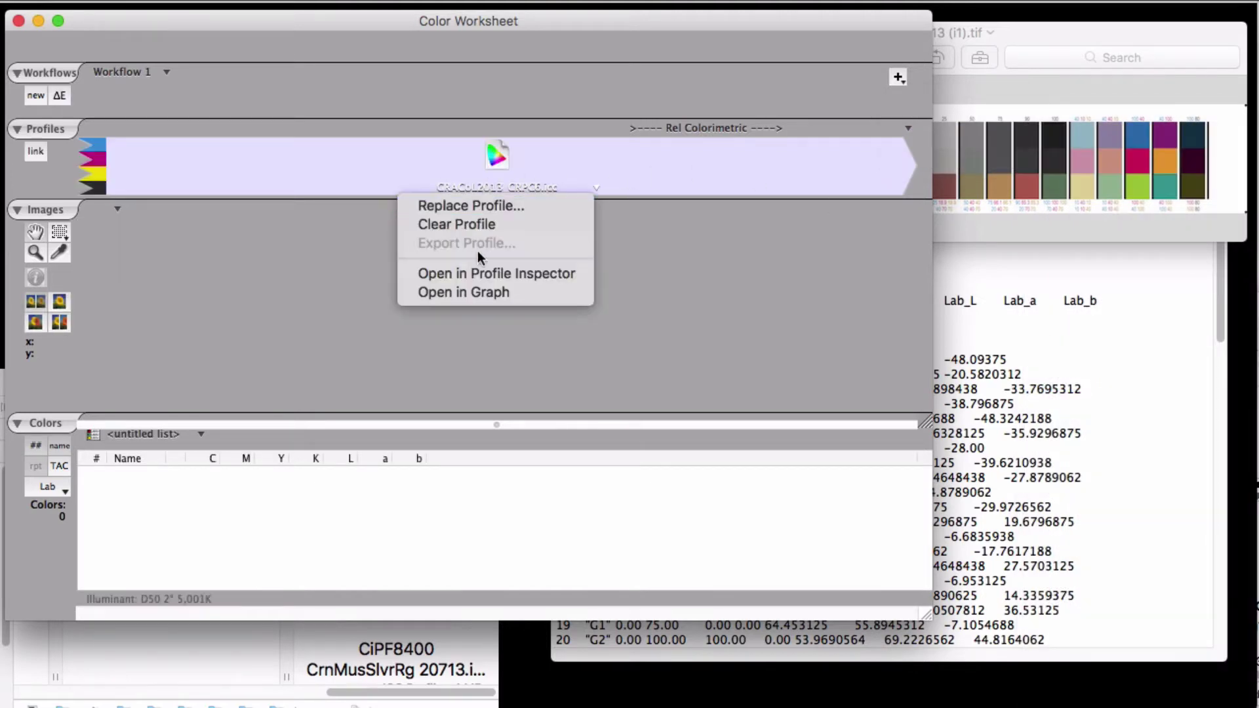
pyautogui.click(485, 270)
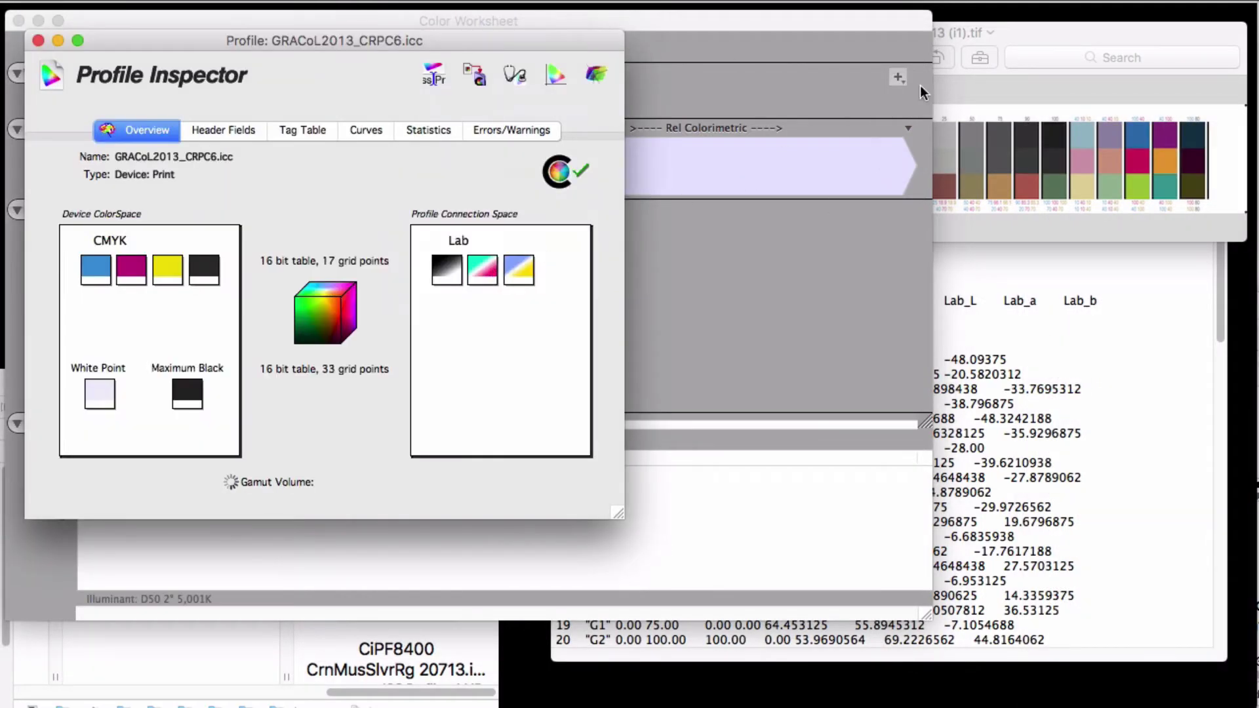
# Switch to the ColorThink tips folder and select 3RowMeasurement.txt.
pyautogui.click(1029, 31)
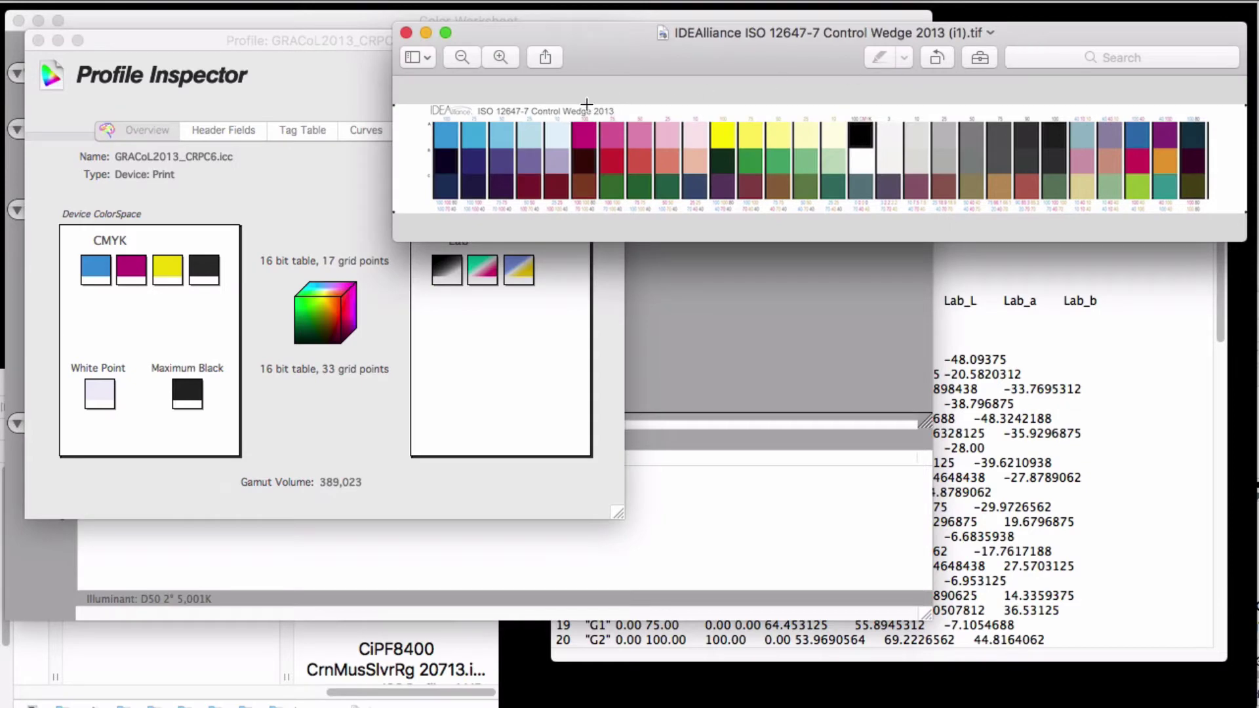
pyautogui.click(362, 92)
pyautogui.click(178, 623)
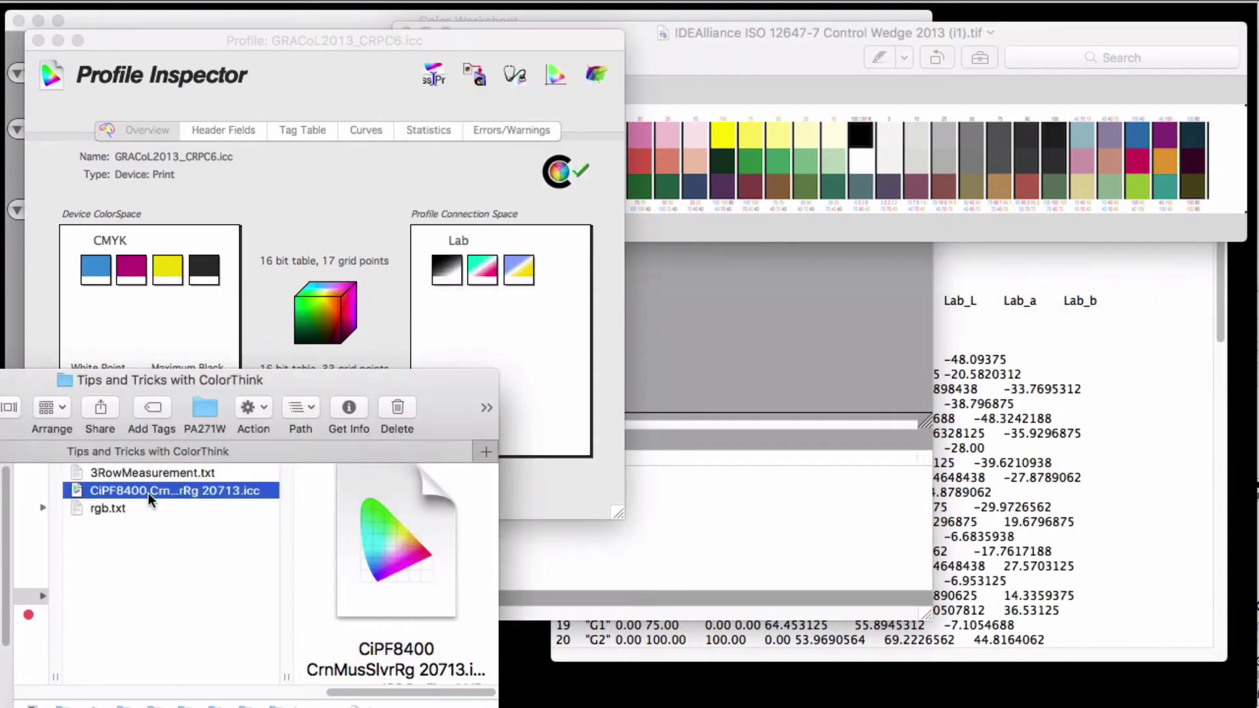
pyautogui.click(159, 472)
# Load 3RowMeasurement.txt's 84 patches into the Colors list and expand the Images and Profiles sections.
pyautogui.moveTo(159, 470); pyautogui.dragTo(309, 705)
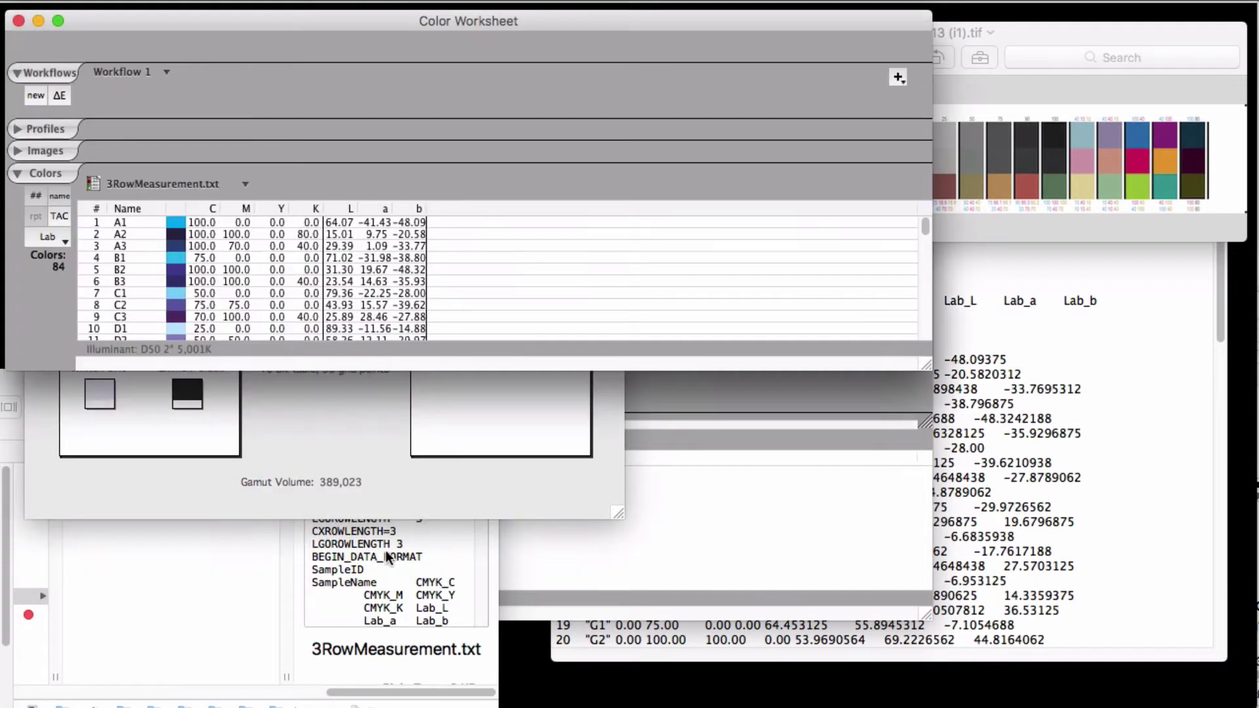
pyautogui.click(22, 152)
pyautogui.click(20, 128)
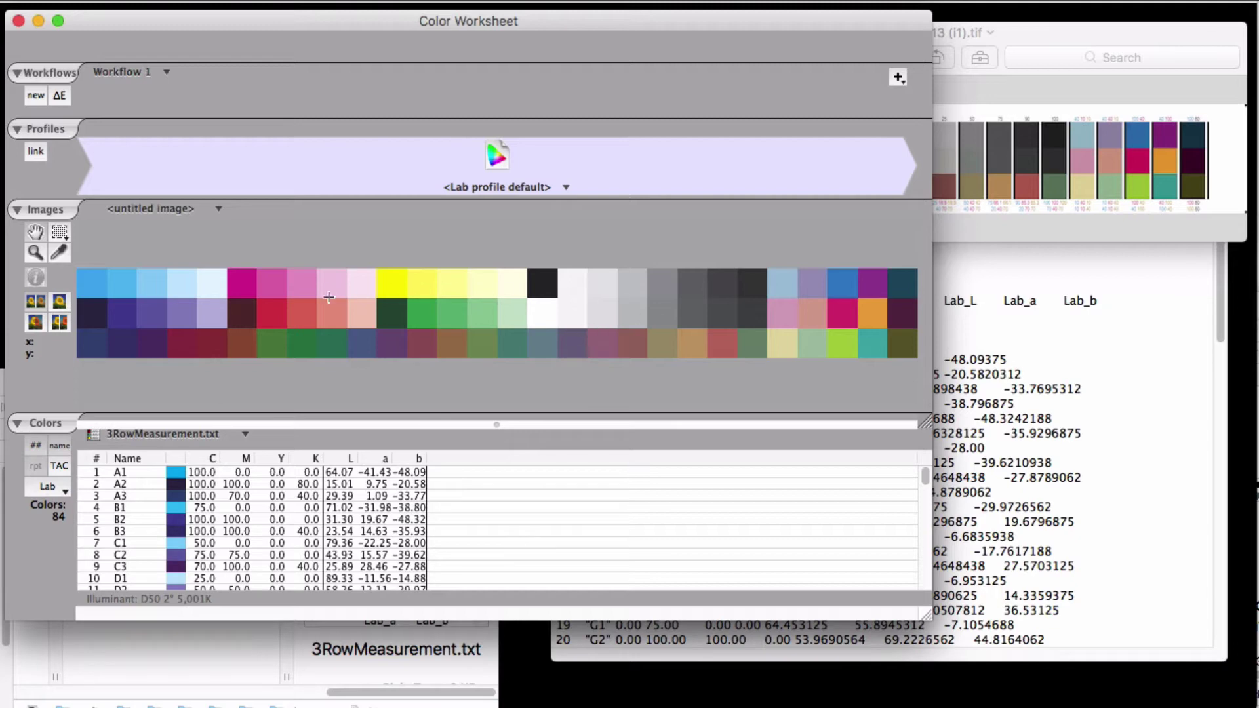
pyautogui.click(193, 432)
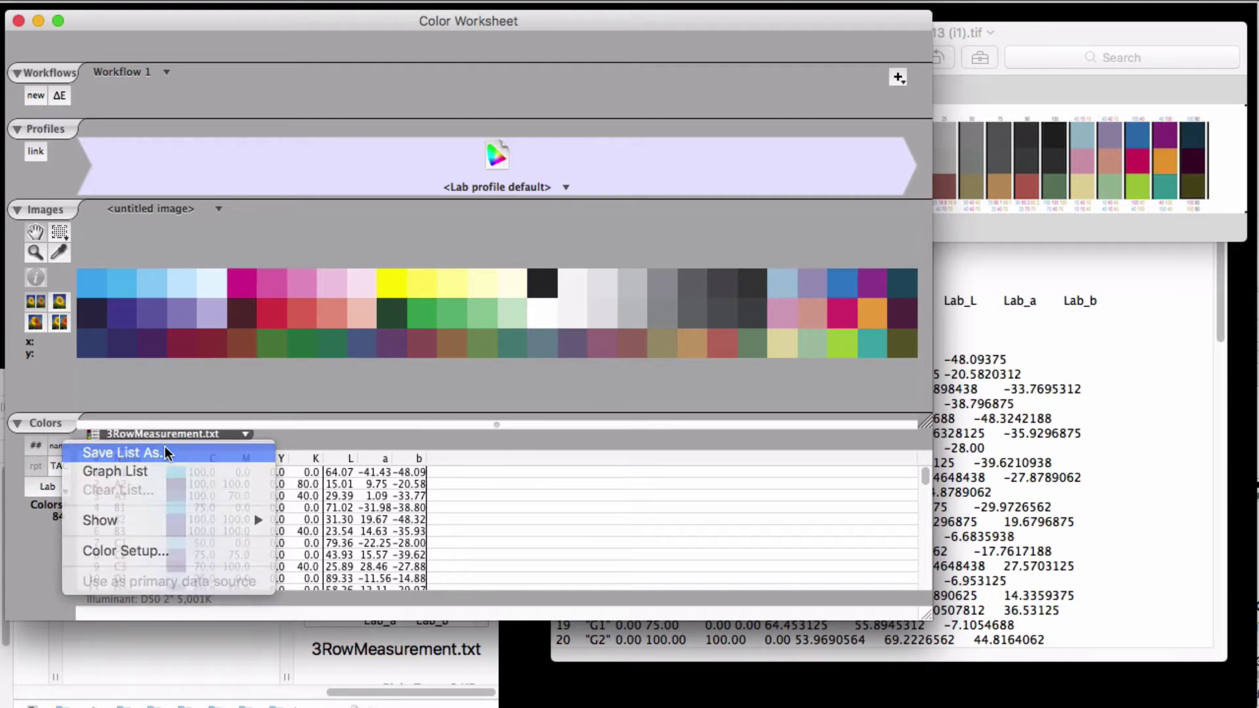
# Set up saving the list as cmykonly.txt with CMYK source values only, Lab destination unchecked.
pyautogui.click(121, 452)
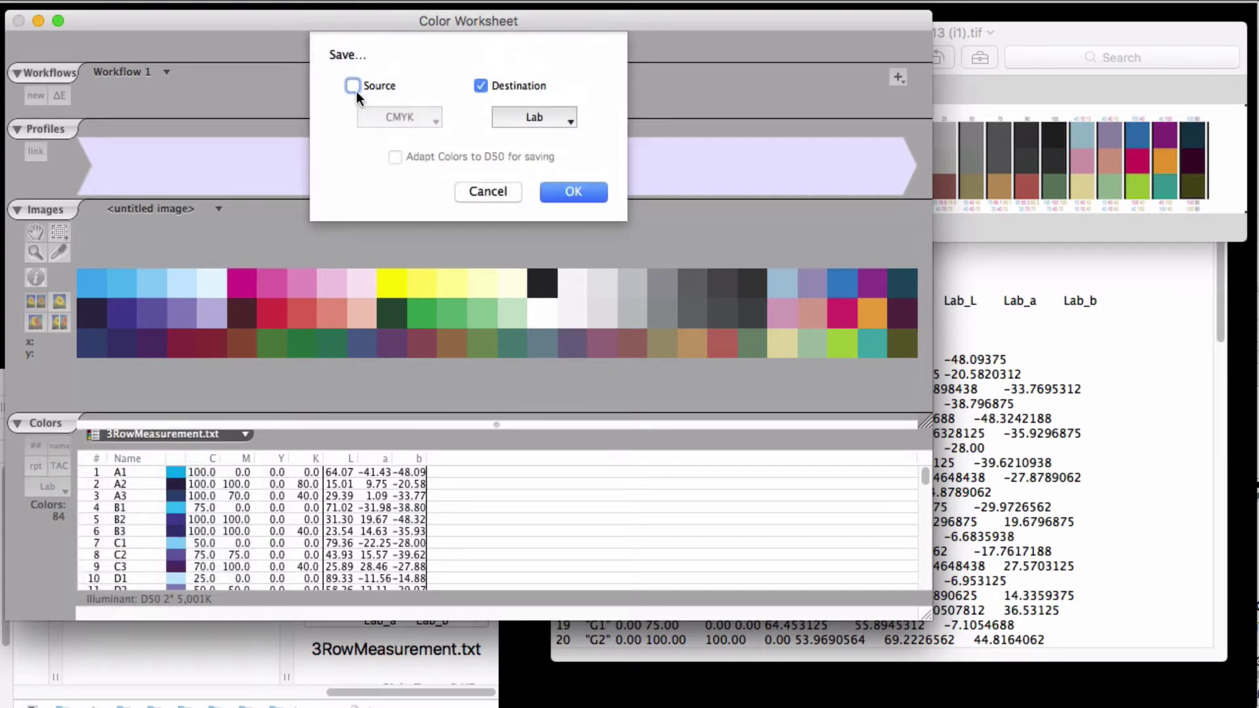
pyautogui.click(481, 86)
pyautogui.click(568, 191)
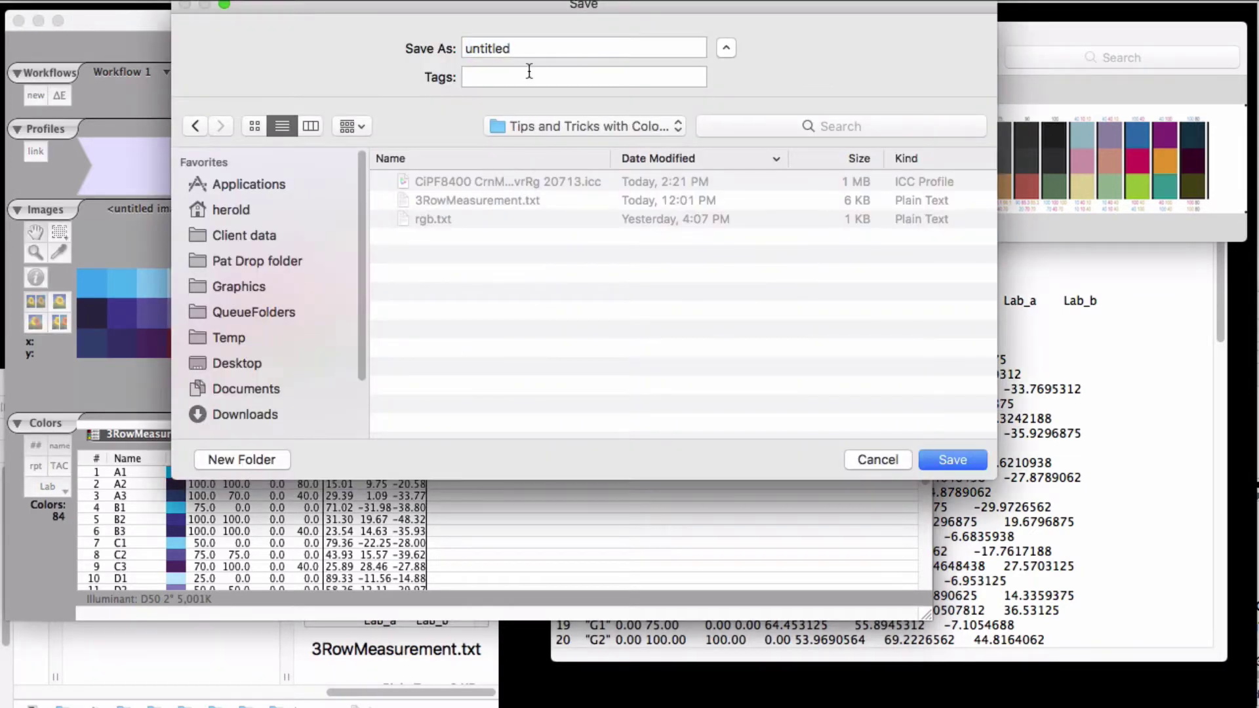
pyautogui.click(419, 49)
pyautogui.write('cmykonly')
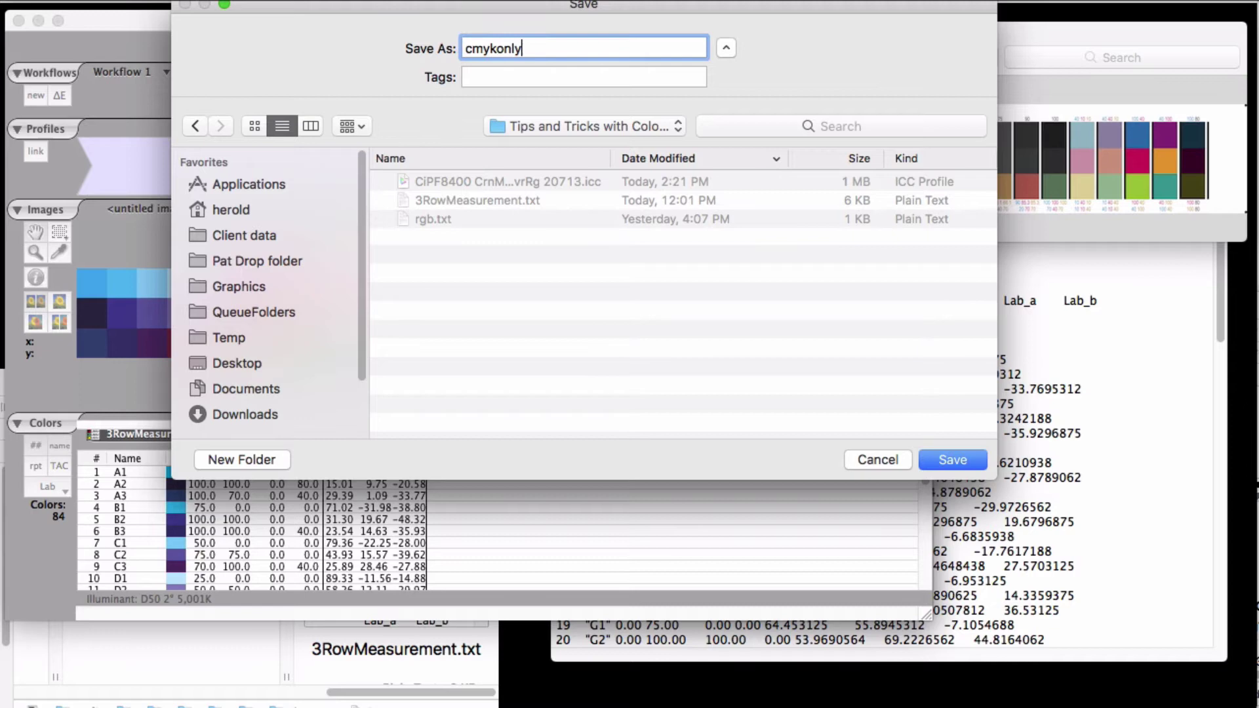
pyautogui.write('.txt')
# Save cmykonly.txt, then open it from Finder to confirm only CMYK columns, and close it.
pyautogui.click(954, 462)
pyautogui.click(25, 21)
pyautogui.click(139, 443)
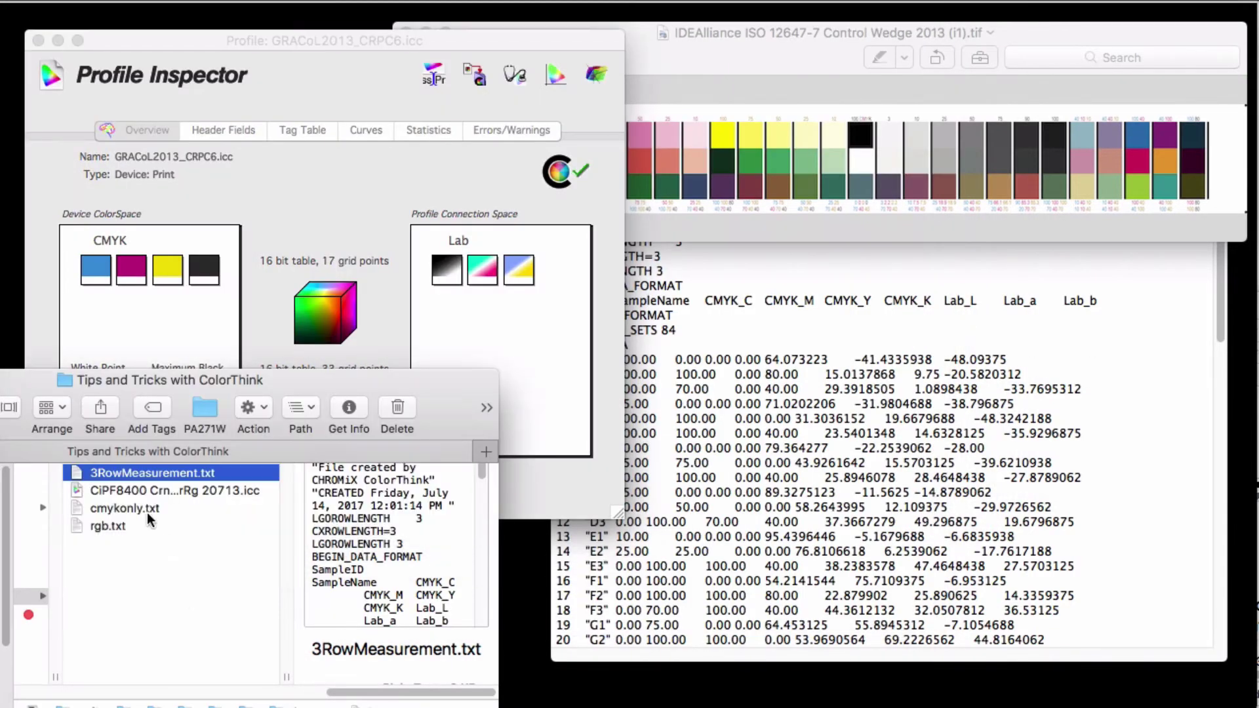
pyautogui.click(123, 509)
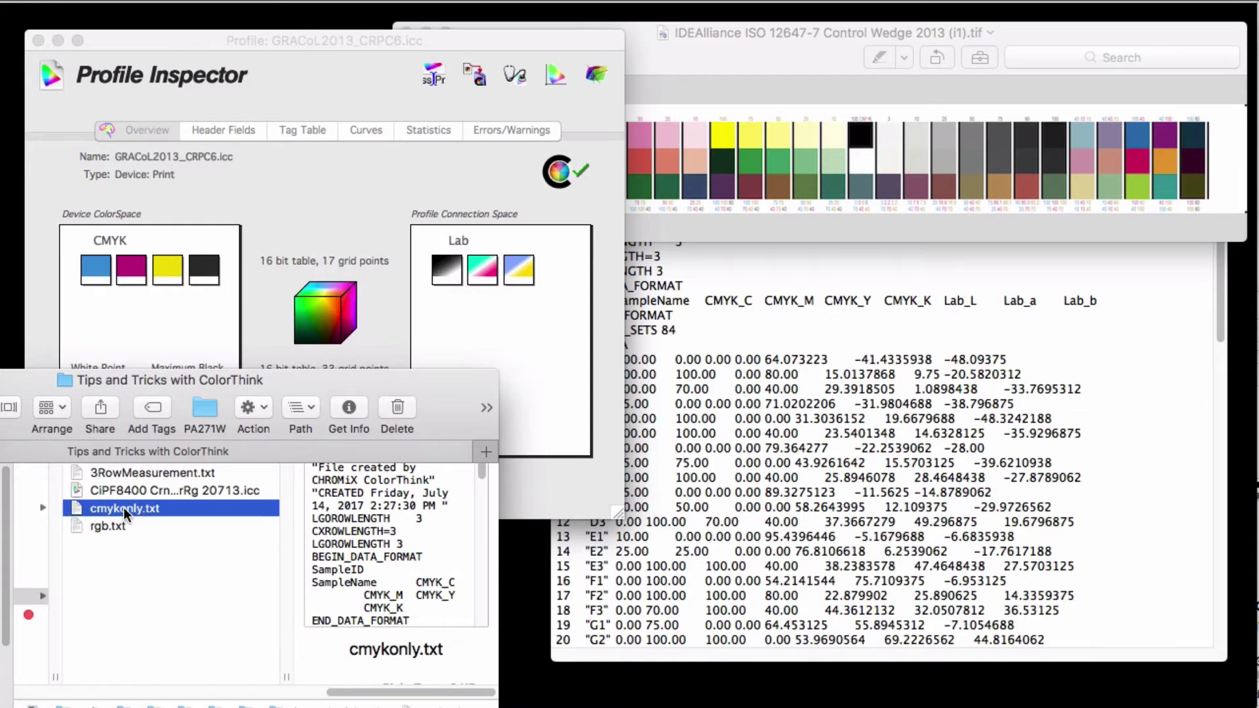
pyautogui.doubleClick(123, 507)
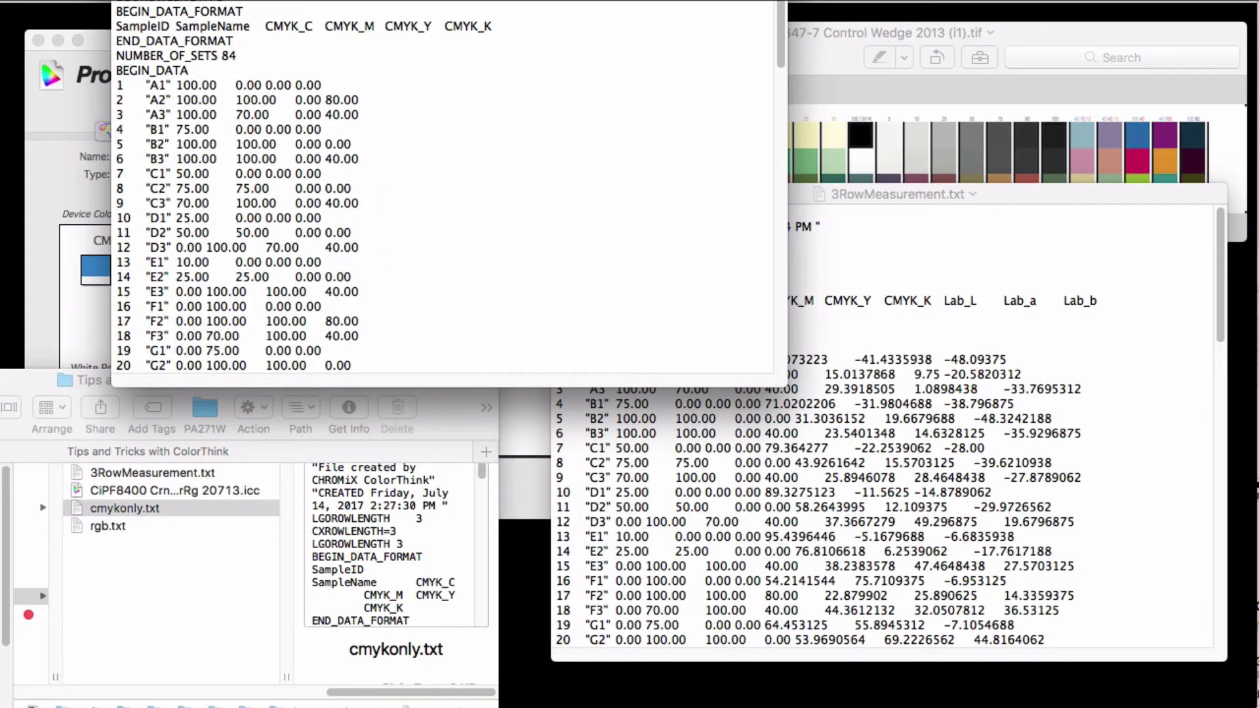
pyautogui.press('super+w')
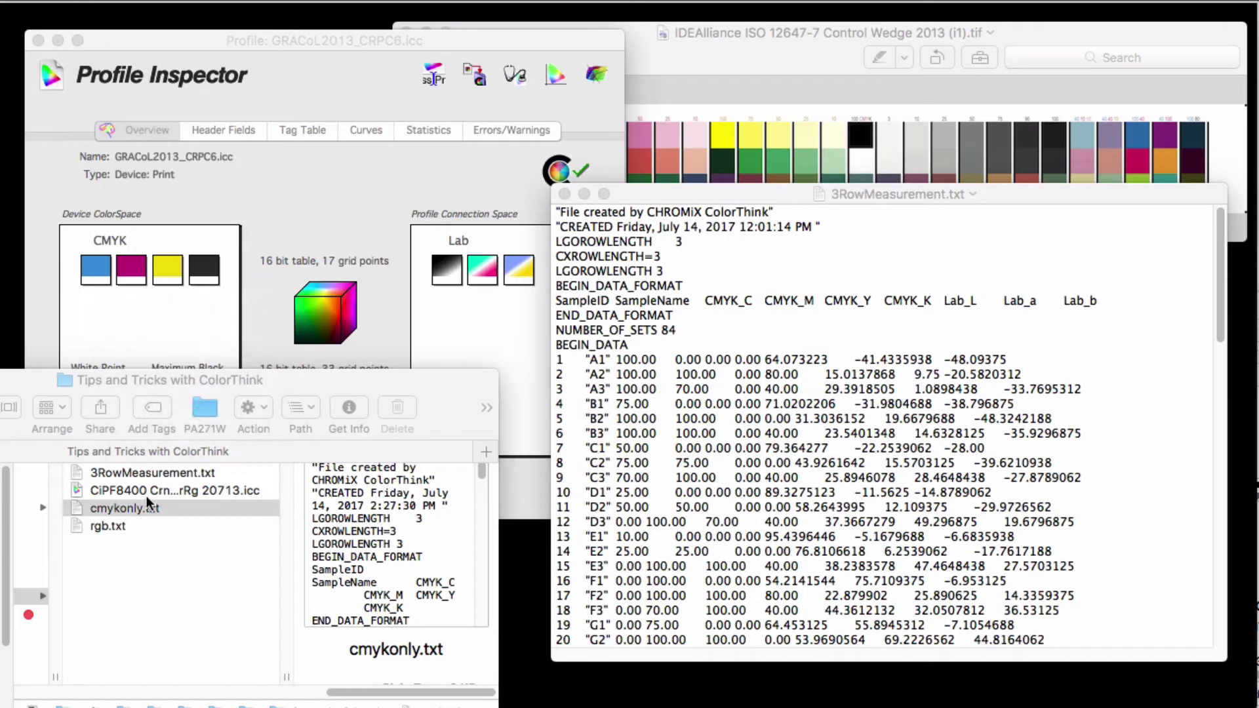
# Load cmykonly.txt's 84 CMYK patches into the worksheet and show the chart image and Profiles section.
pyautogui.moveTo(138, 508); pyautogui.dragTo(197, 706)
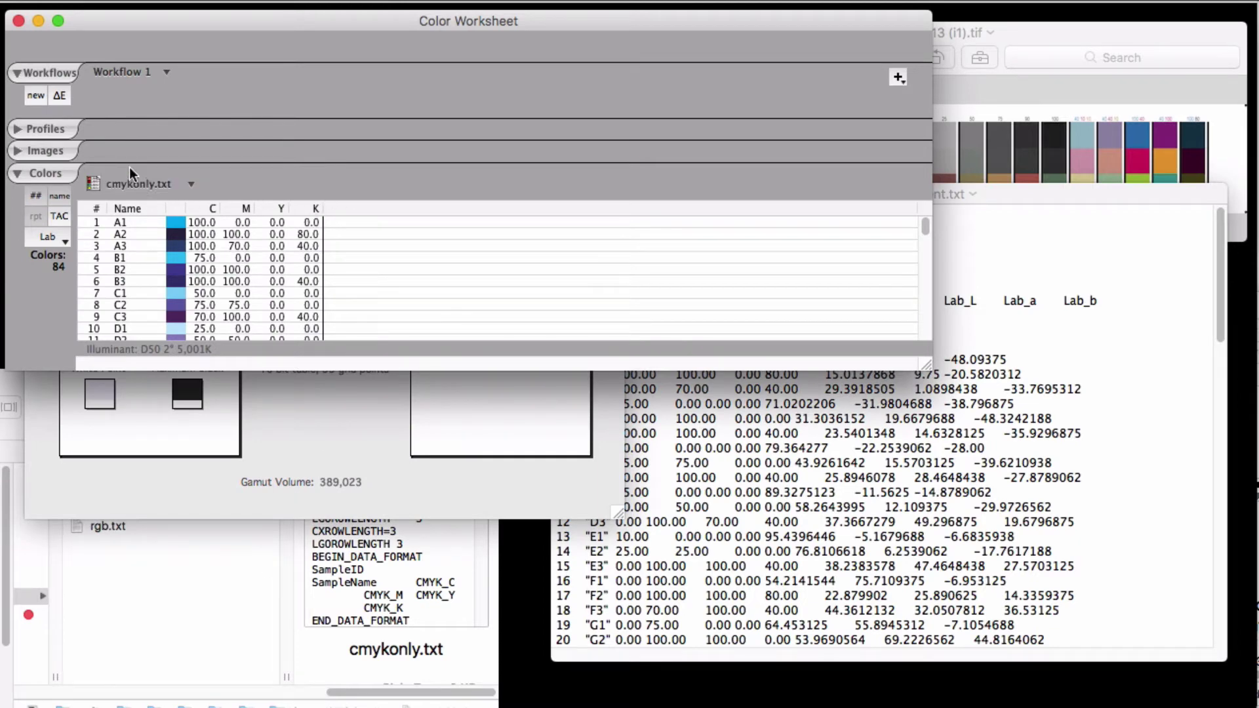
pyautogui.click(25, 153)
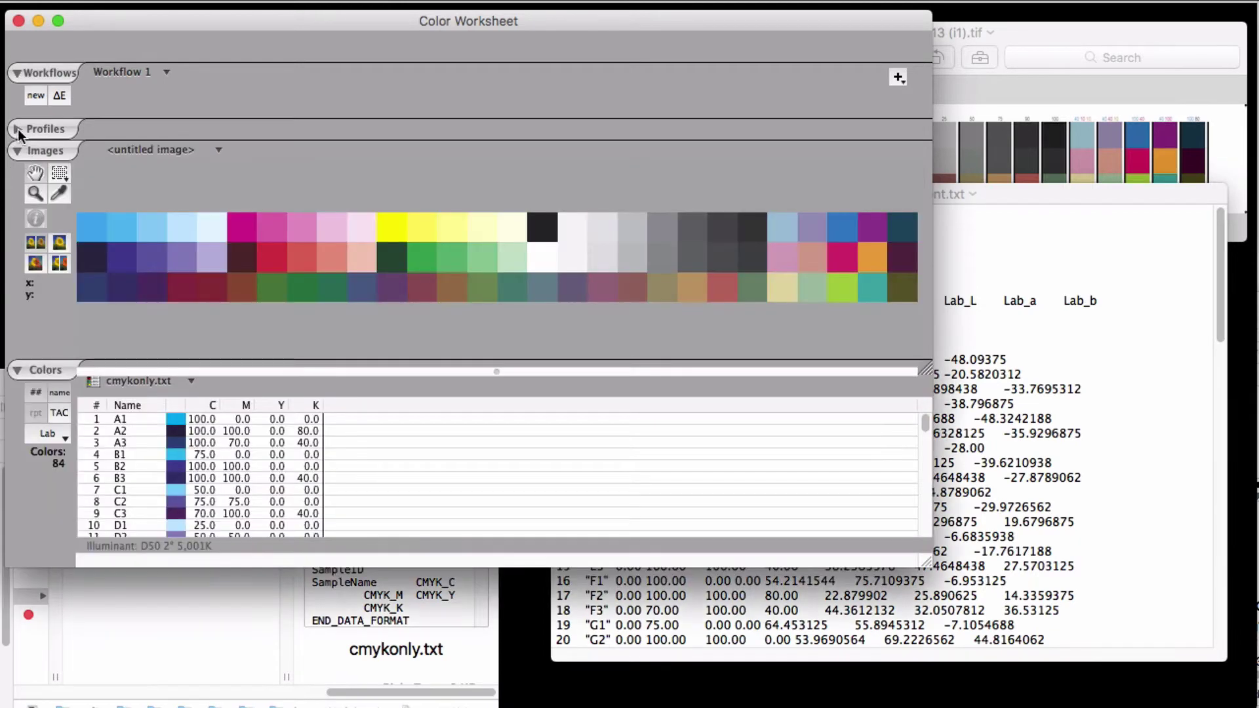
pyautogui.click(18, 129)
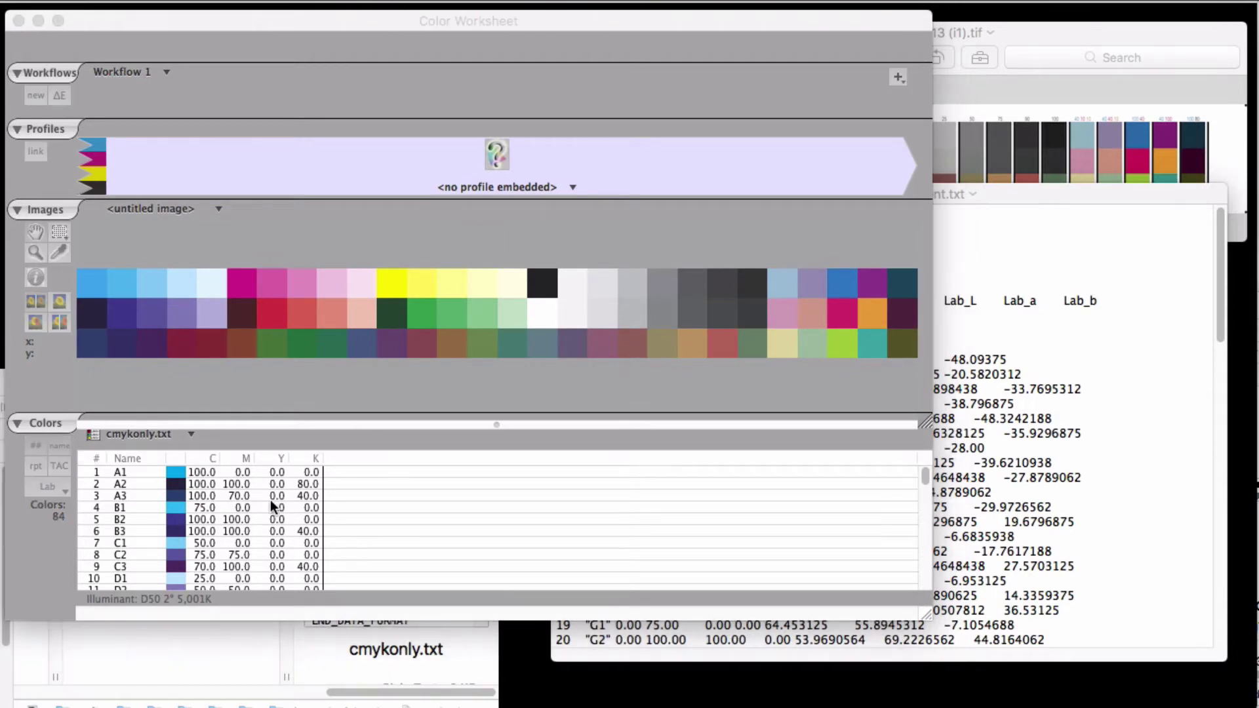
pyautogui.click(234, 501)
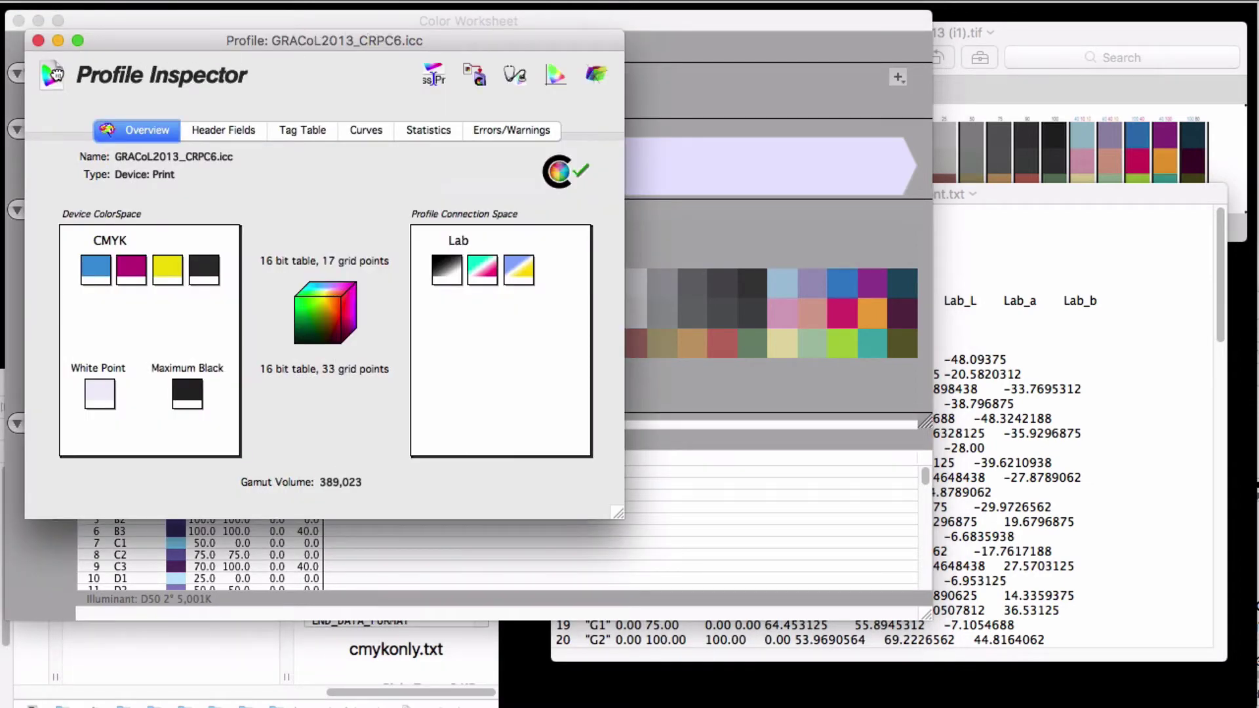
# Drag the GRACoL2013_CRPC6 profile onto the worksheet's Profiles slot to compute Lab values.
pyautogui.moveTo(55, 74); pyautogui.dragTo(662, 172)
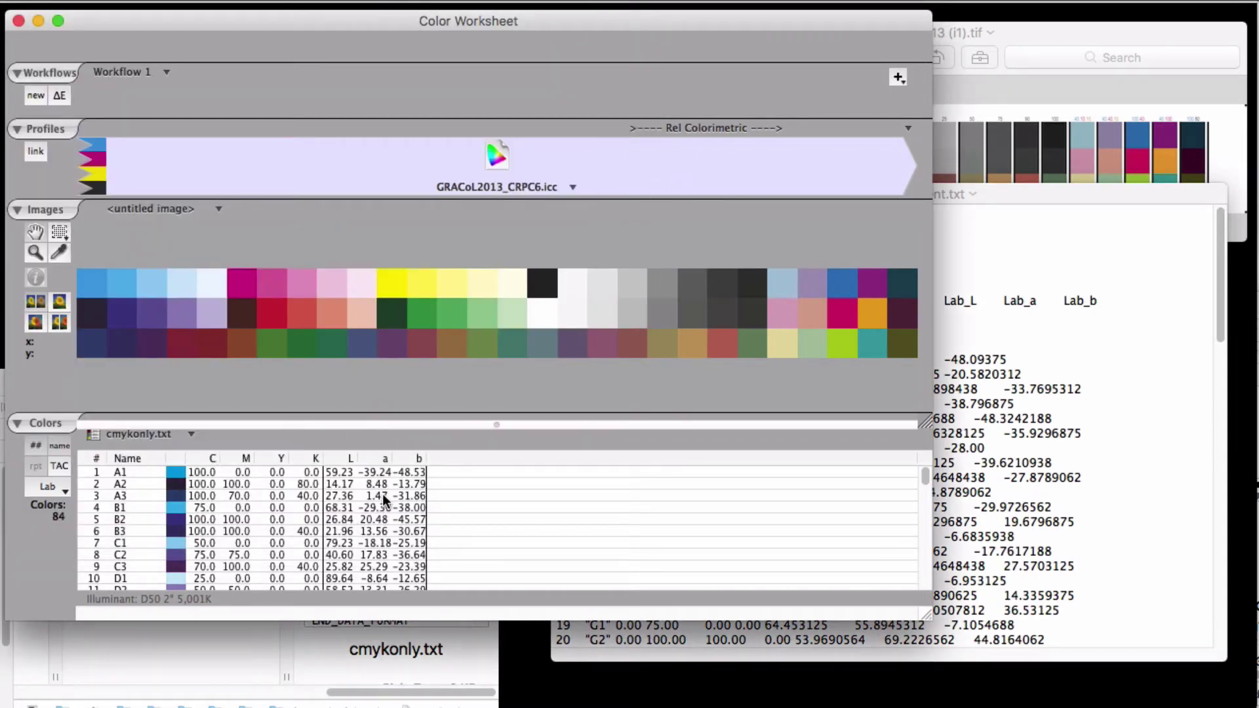
# Abandon a first save attempt and switch the conversion rendering intent to Absolute Colorimetric.
pyautogui.click(165, 426)
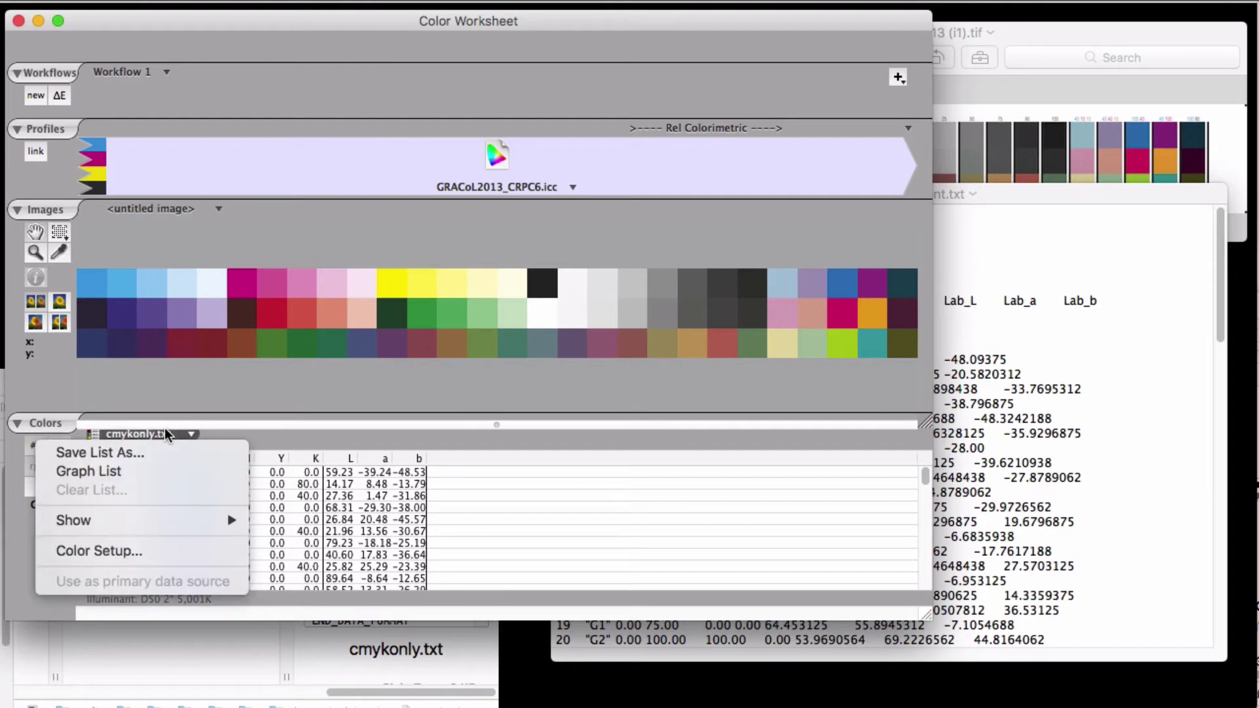
pyautogui.click(147, 443)
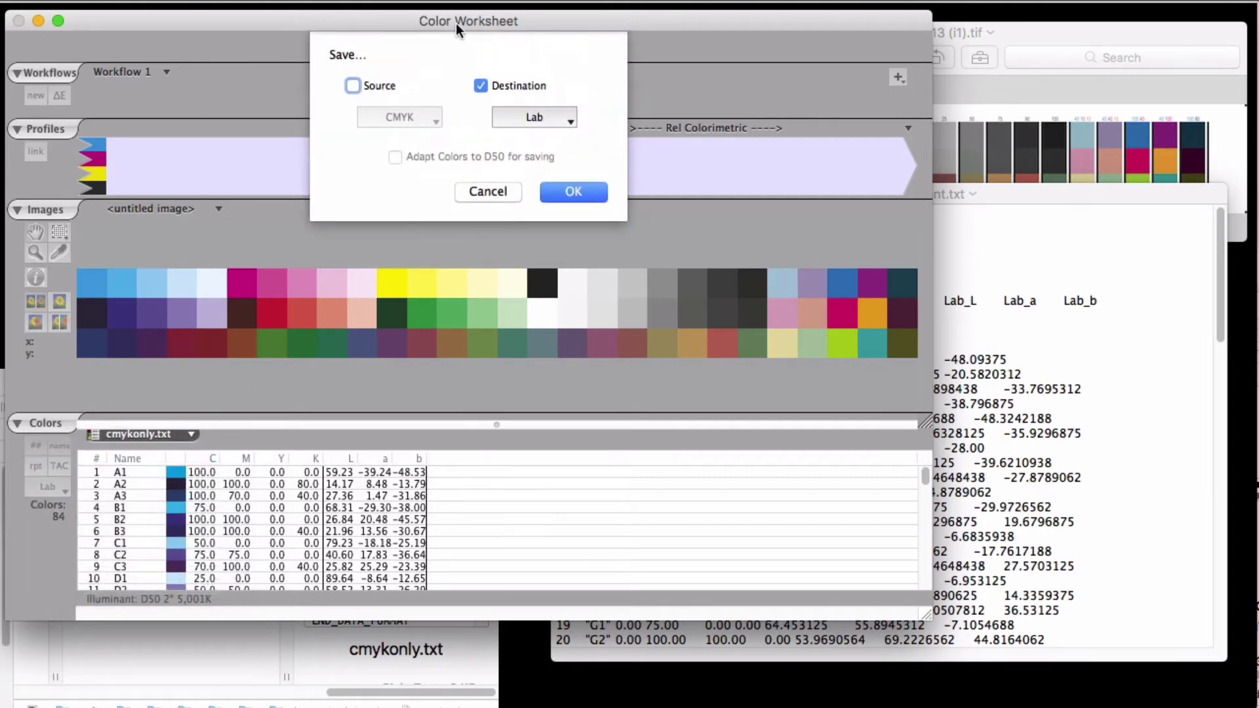
pyautogui.click(353, 86)
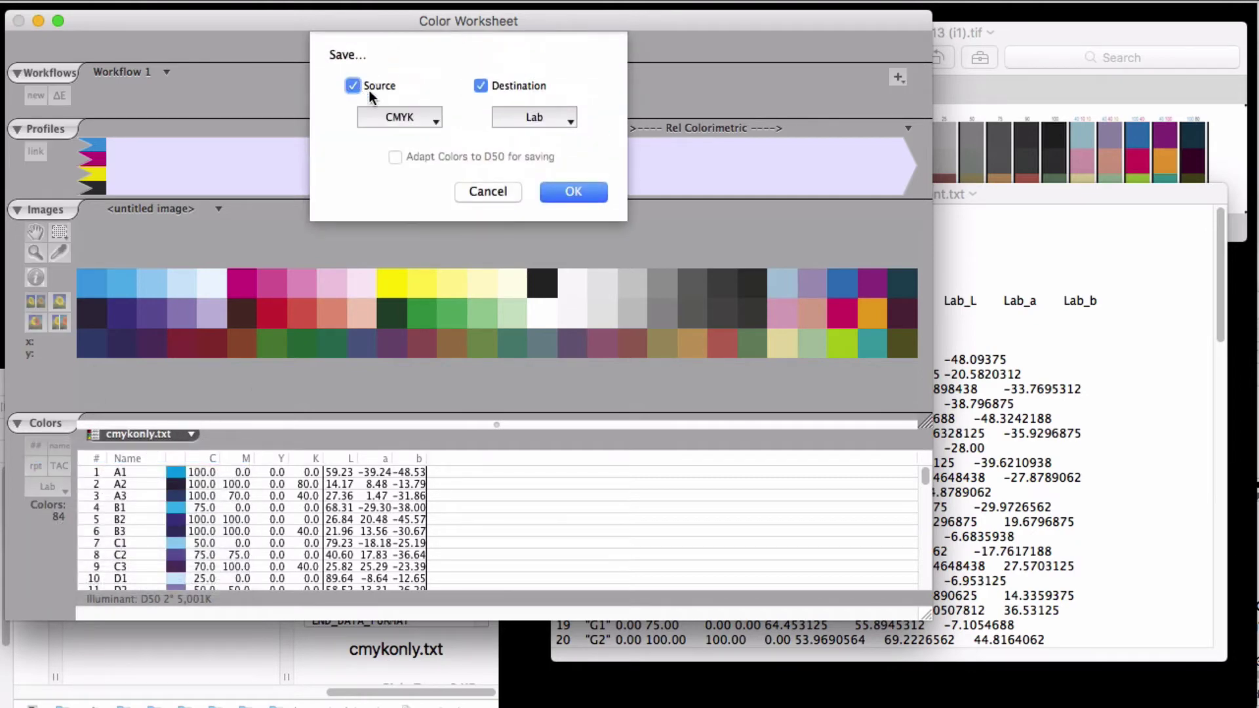
pyautogui.click(571, 192)
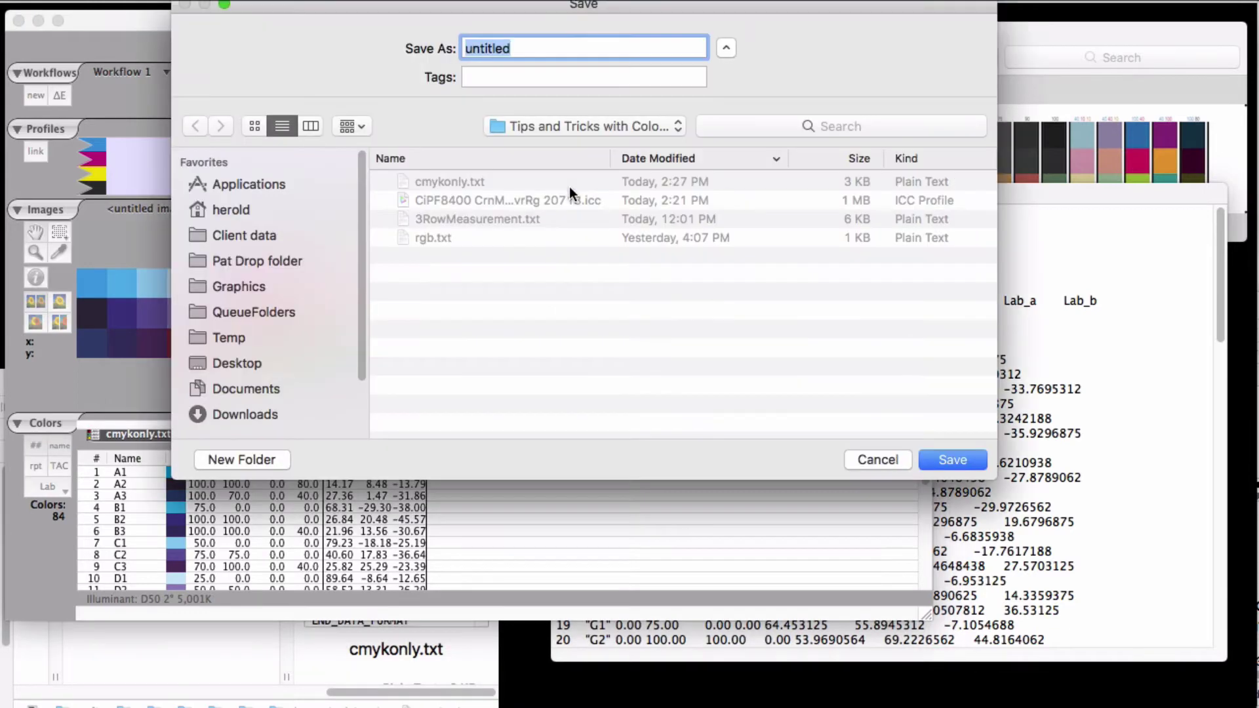
pyautogui.press('Escape')
pyautogui.click(701, 124)
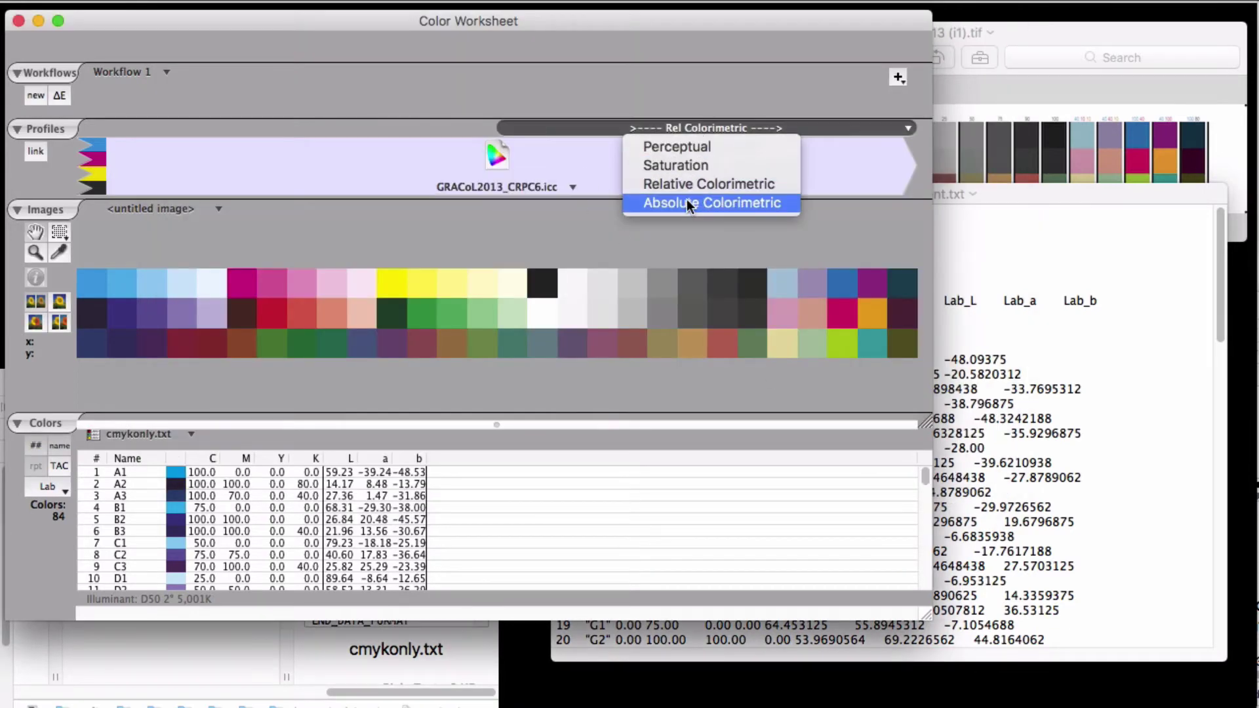
pyautogui.click(686, 202)
# Start saving the list with Source CMYK values included, naming it Coloraim.txt.
pyautogui.click(156, 434)
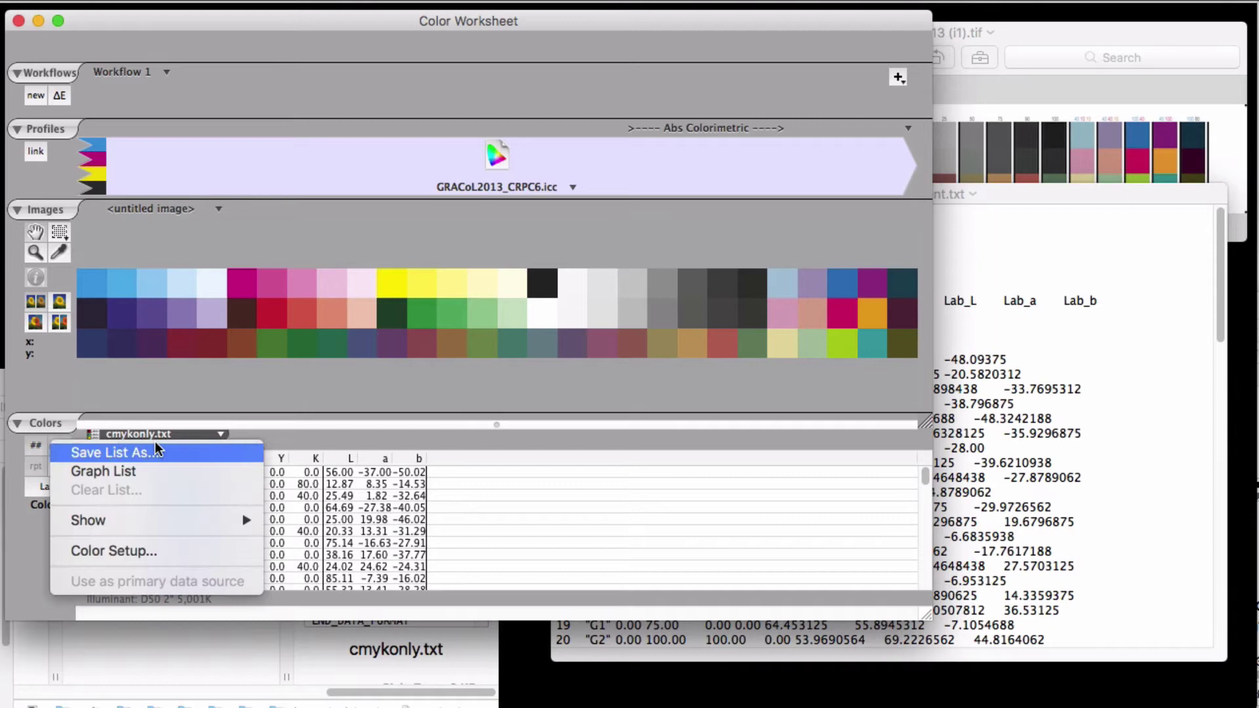
pyautogui.click(155, 451)
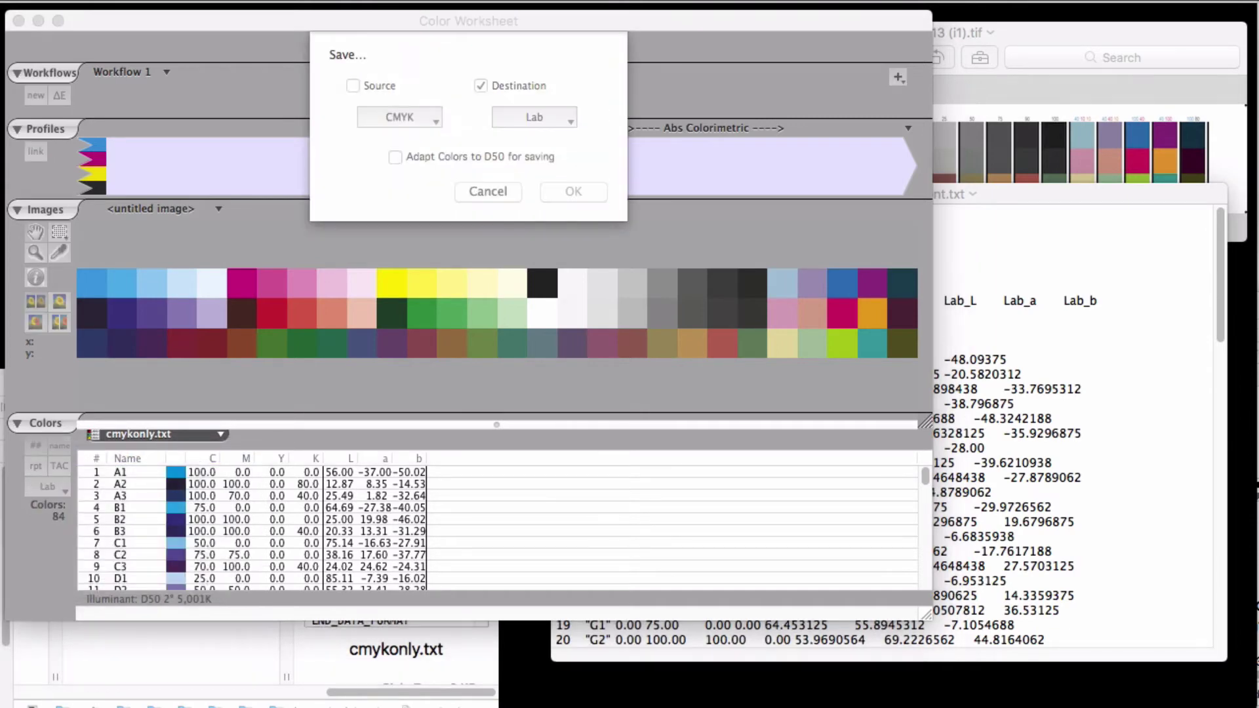
pyautogui.click(353, 86)
pyautogui.click(567, 192)
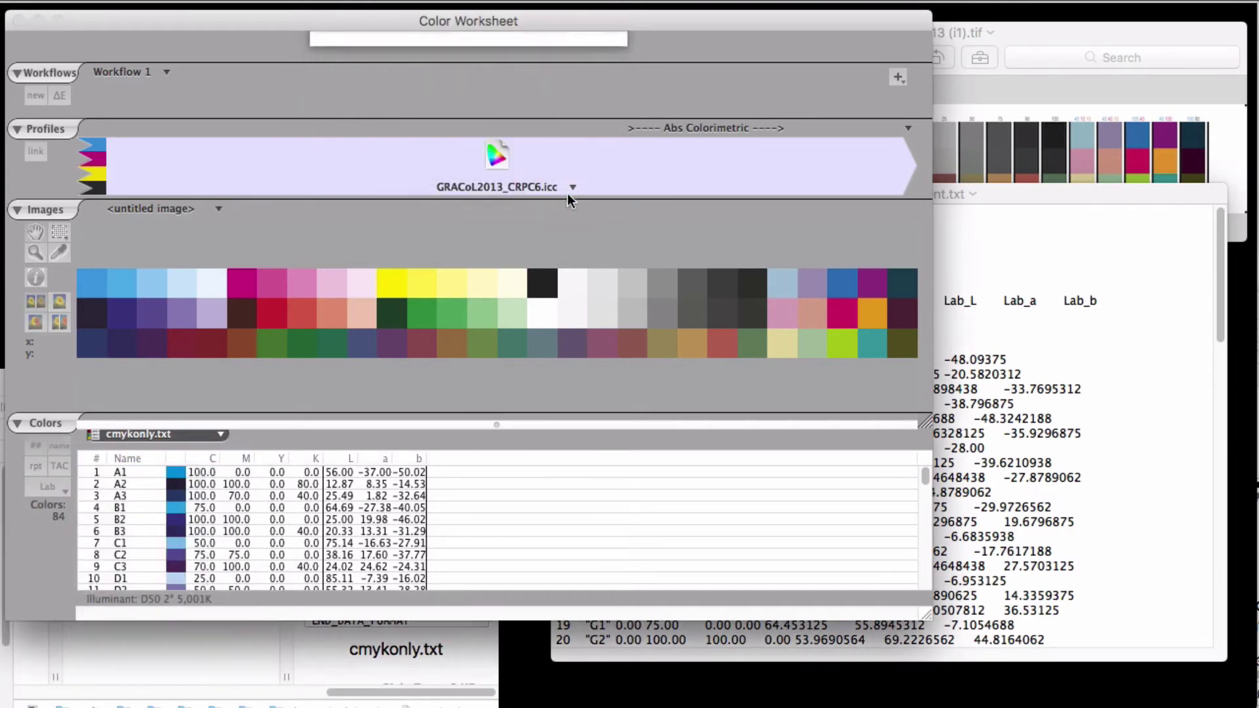
pyautogui.write('Coloraim.tx')
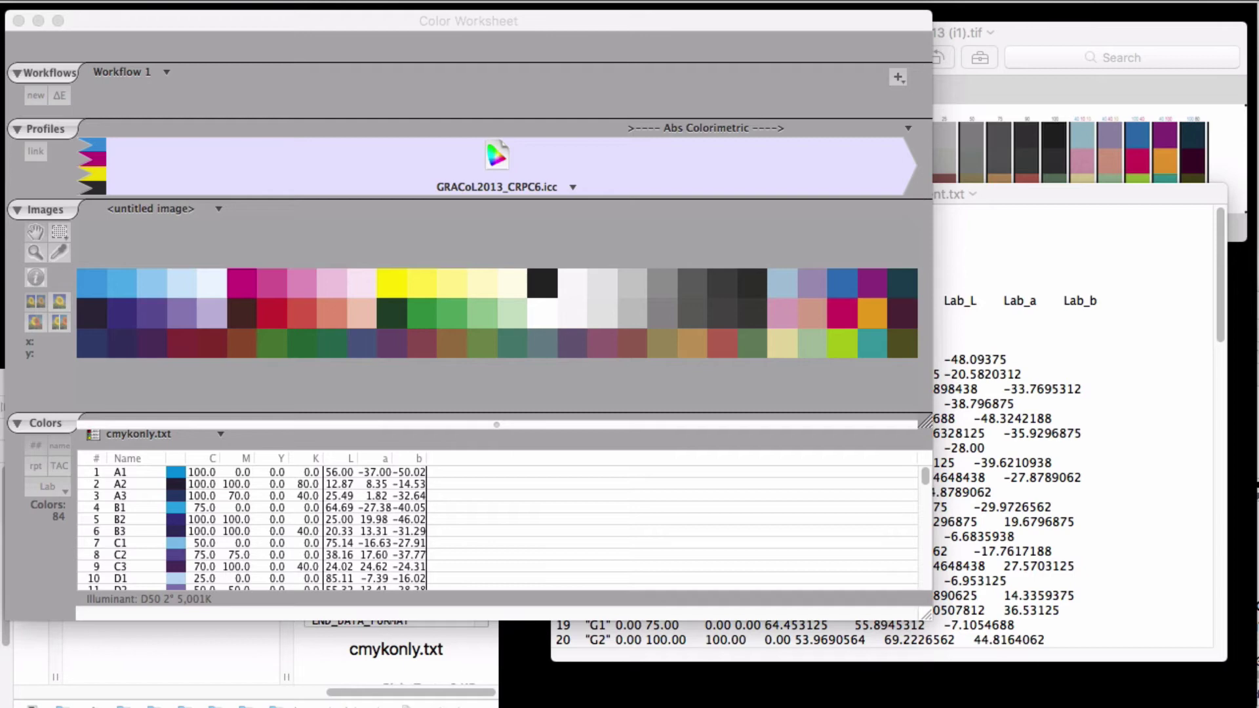
# Close the Color Worksheet, leaving the GRACoL2013_CRPC6.icc Profile Inspector showing.
pyautogui.click(247, 74)
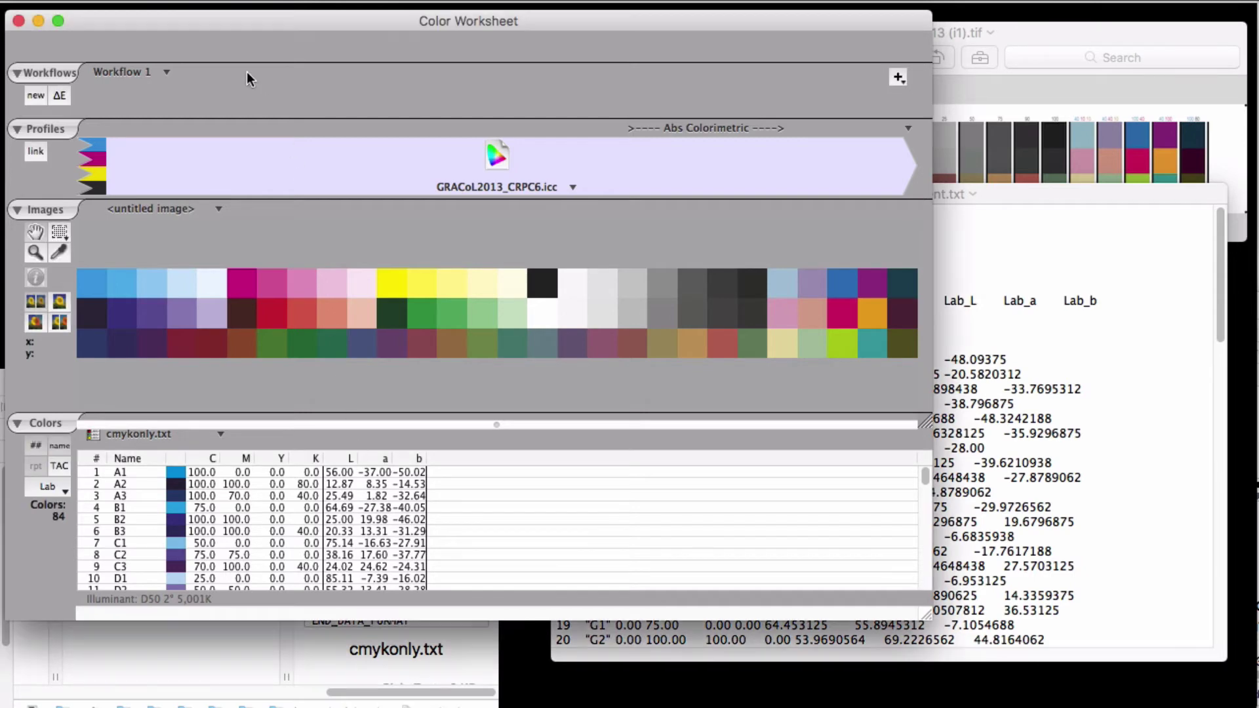
pyautogui.click(19, 20)
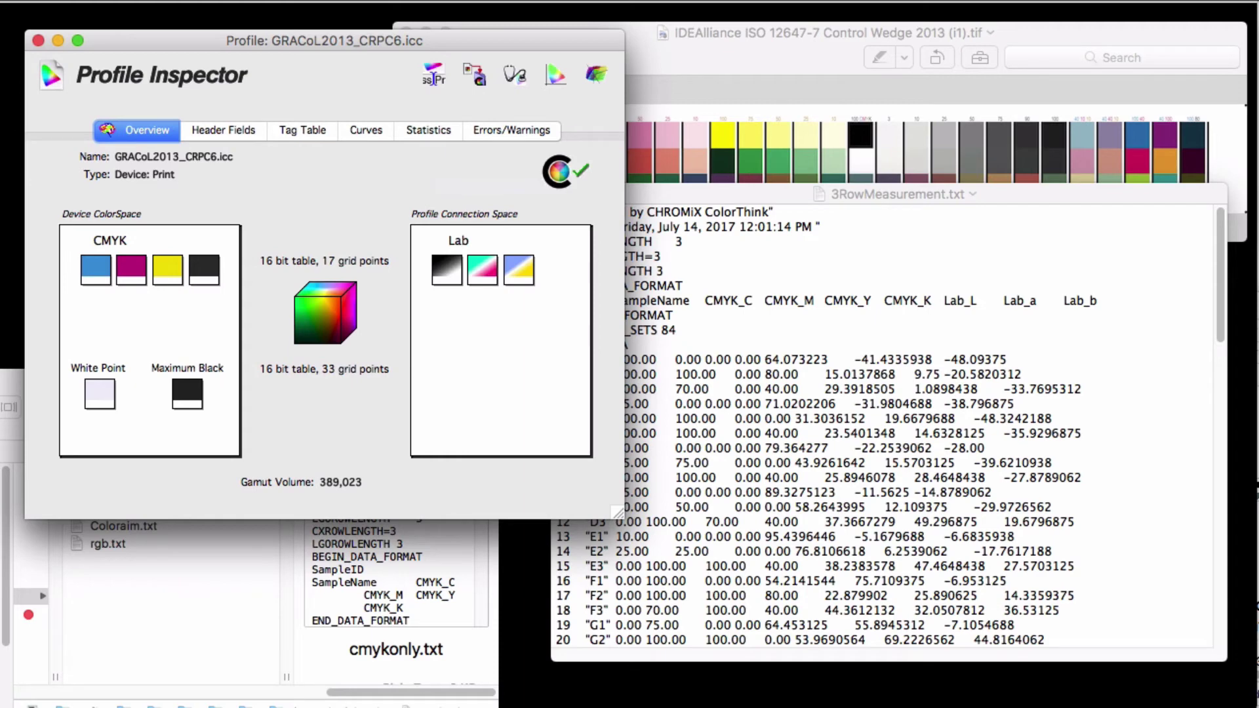
# Open rgb.txt in a worksheet and convert it through CiPF8400 CrnMusSlvrRg 20713 at Absolute Colorimetric.
pyautogui.click(214, 603)
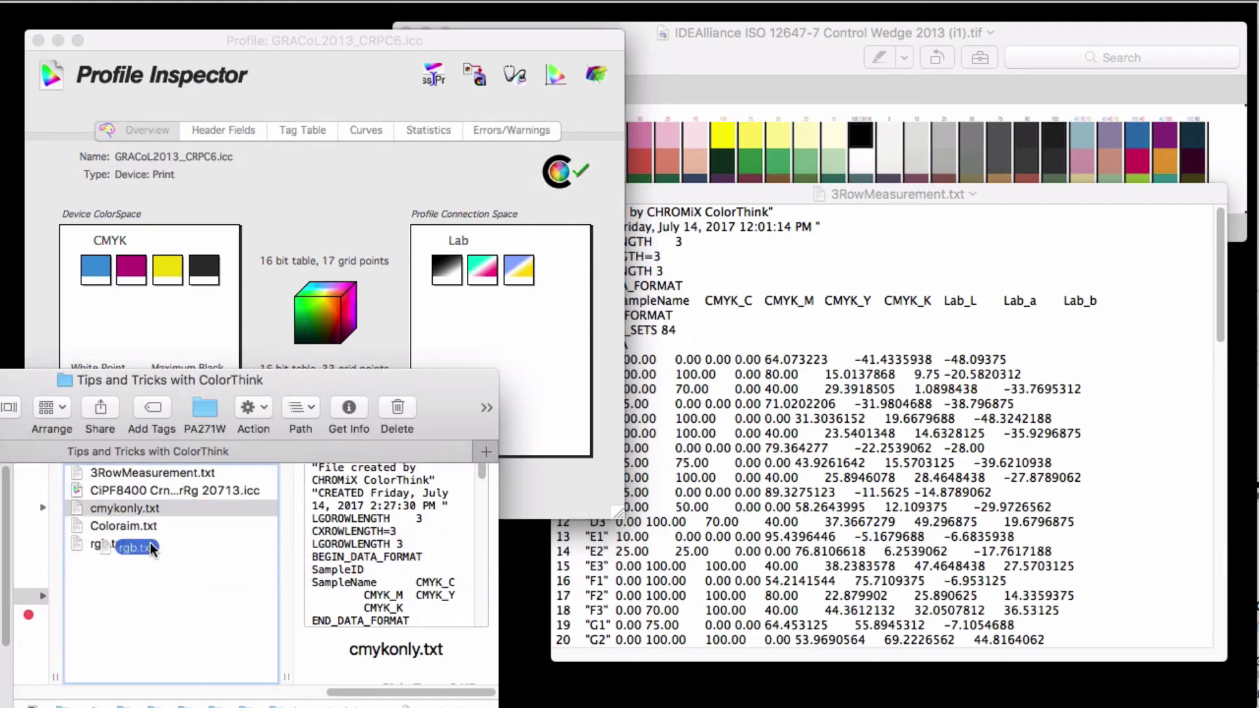
pyautogui.click(282, 707)
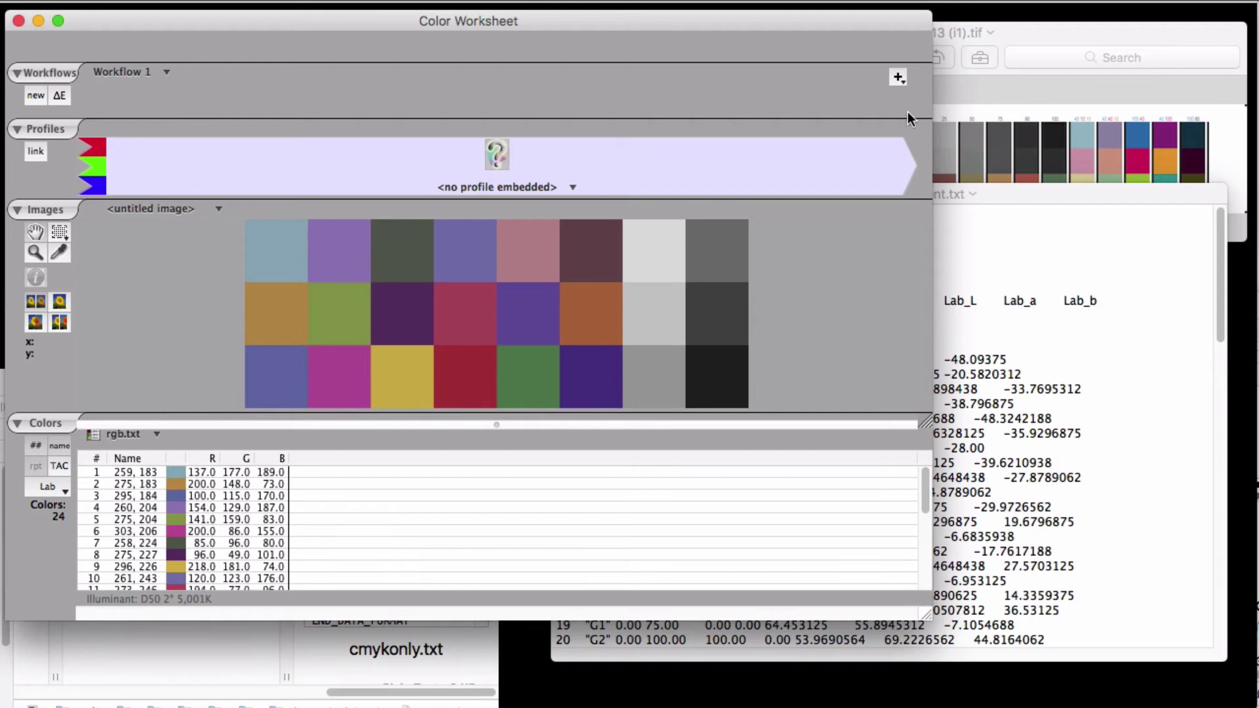
pyautogui.click(899, 78)
pyautogui.moveTo(919, 136)
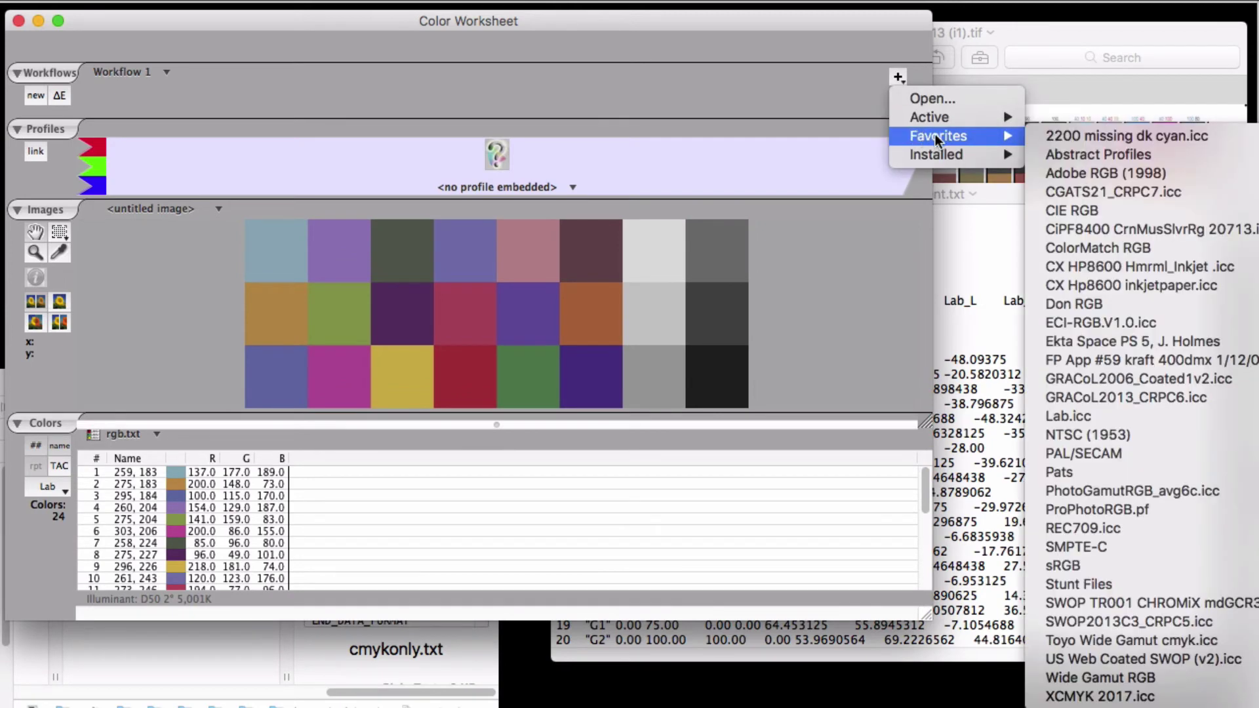
pyautogui.click(1125, 230)
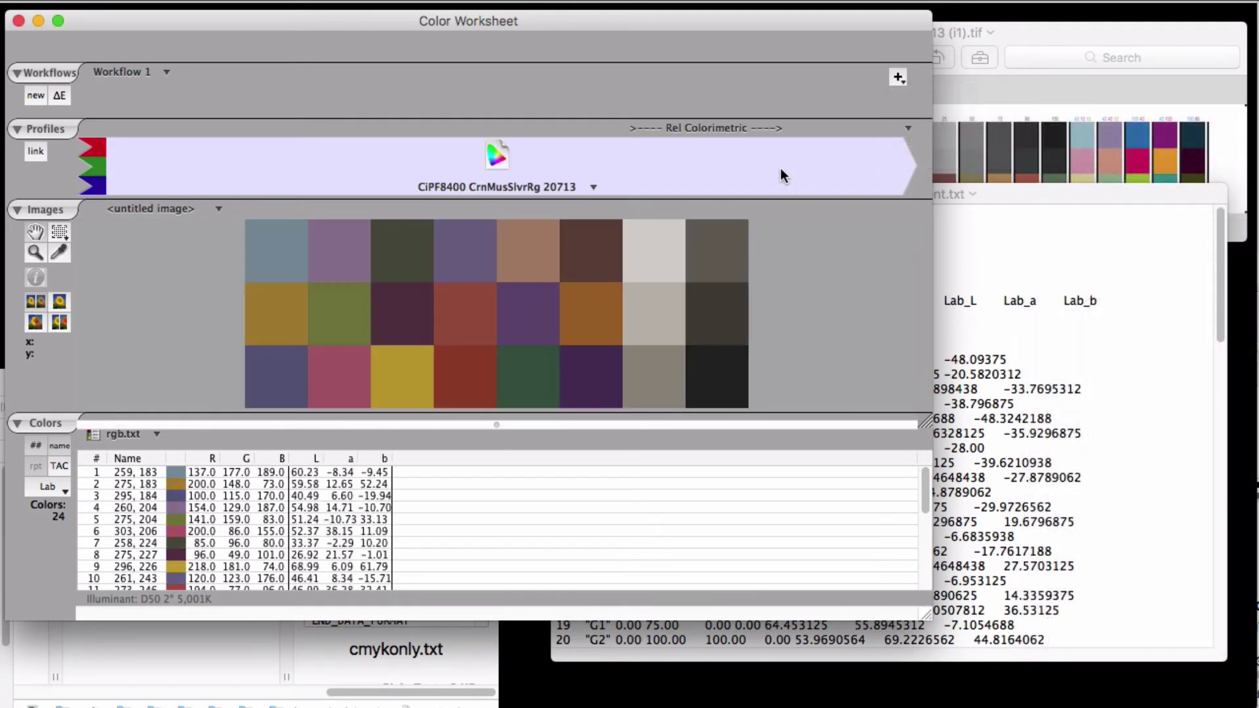
pyautogui.click(714, 129)
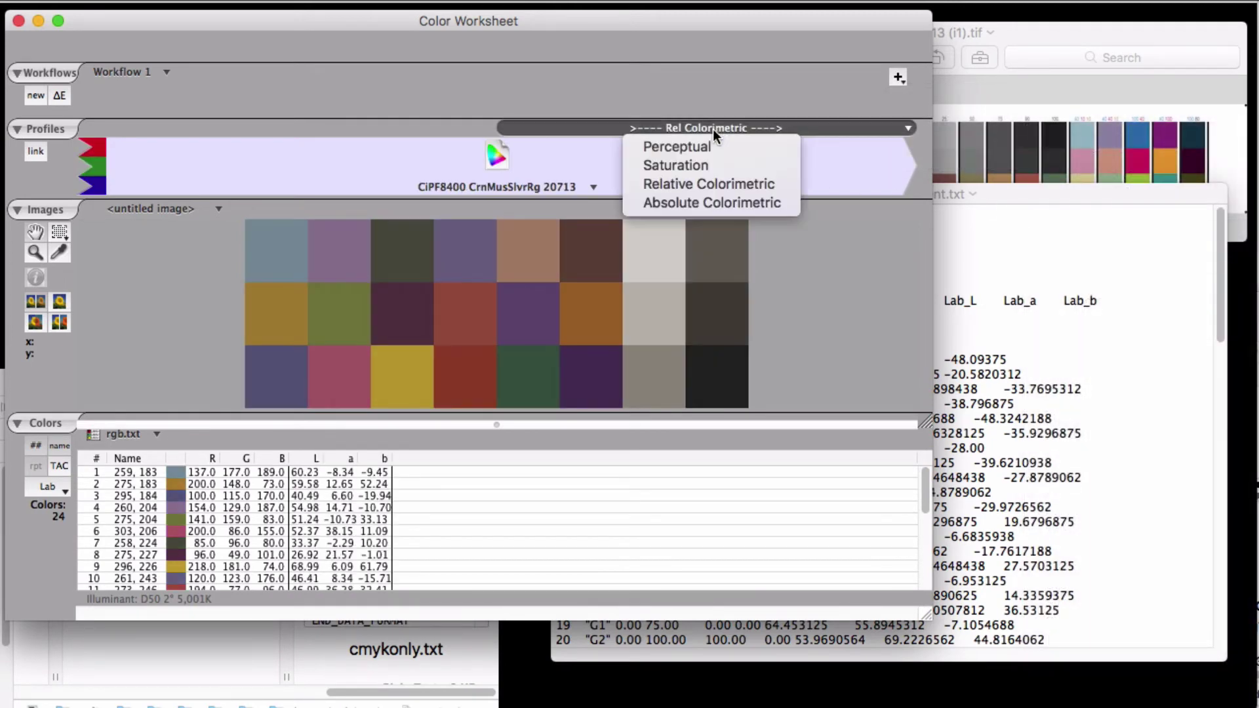
pyautogui.click(686, 203)
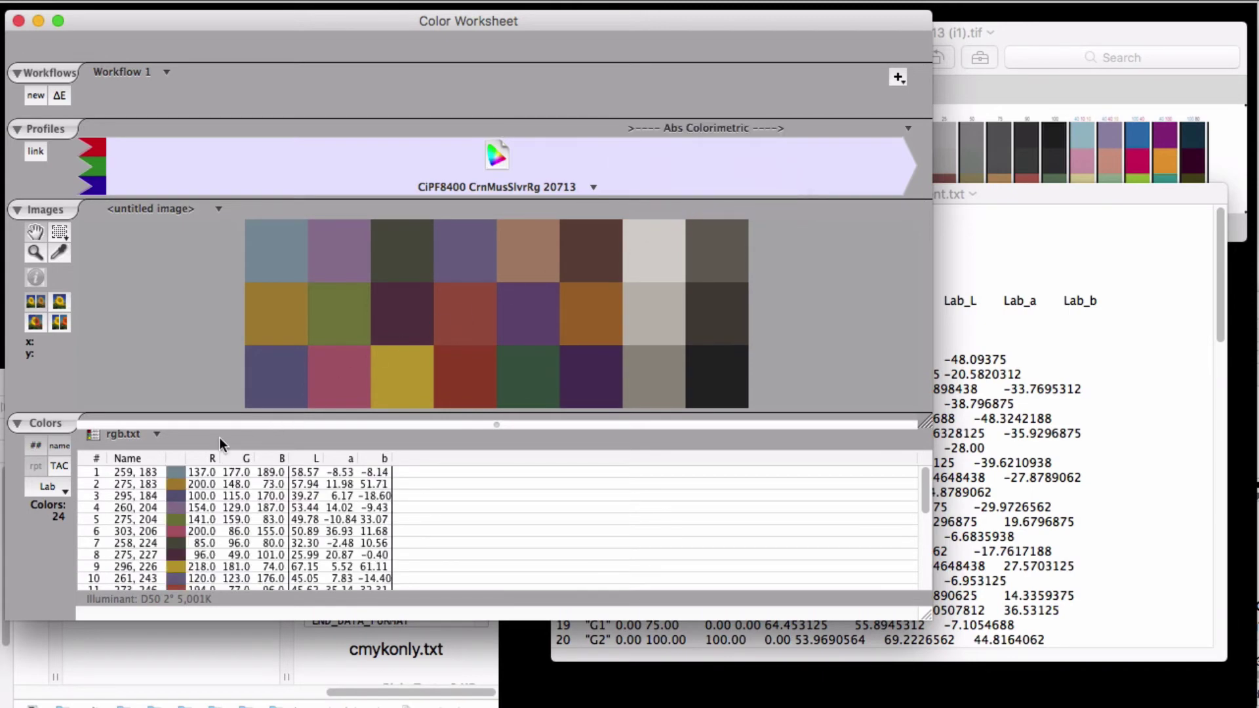
# Save the converted rgb.txt list, including source values, as Mysilverragcoloraim.txt.
pyautogui.click(135, 433)
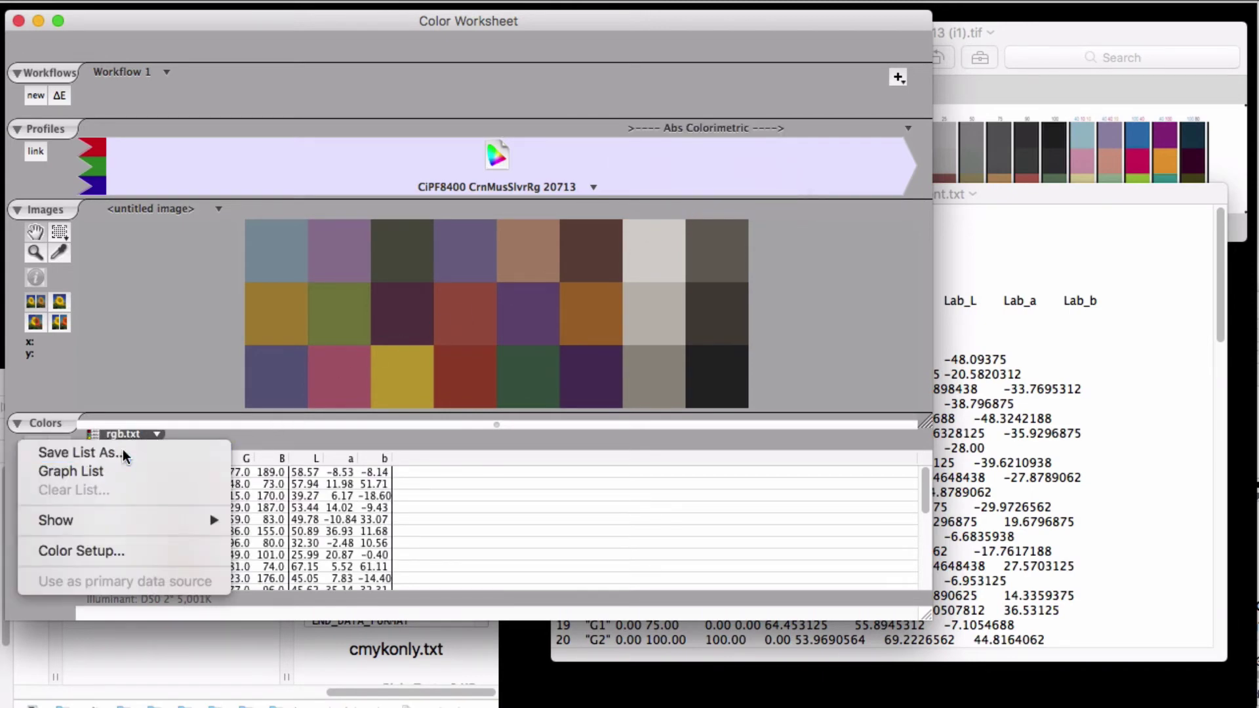
pyautogui.click(123, 450)
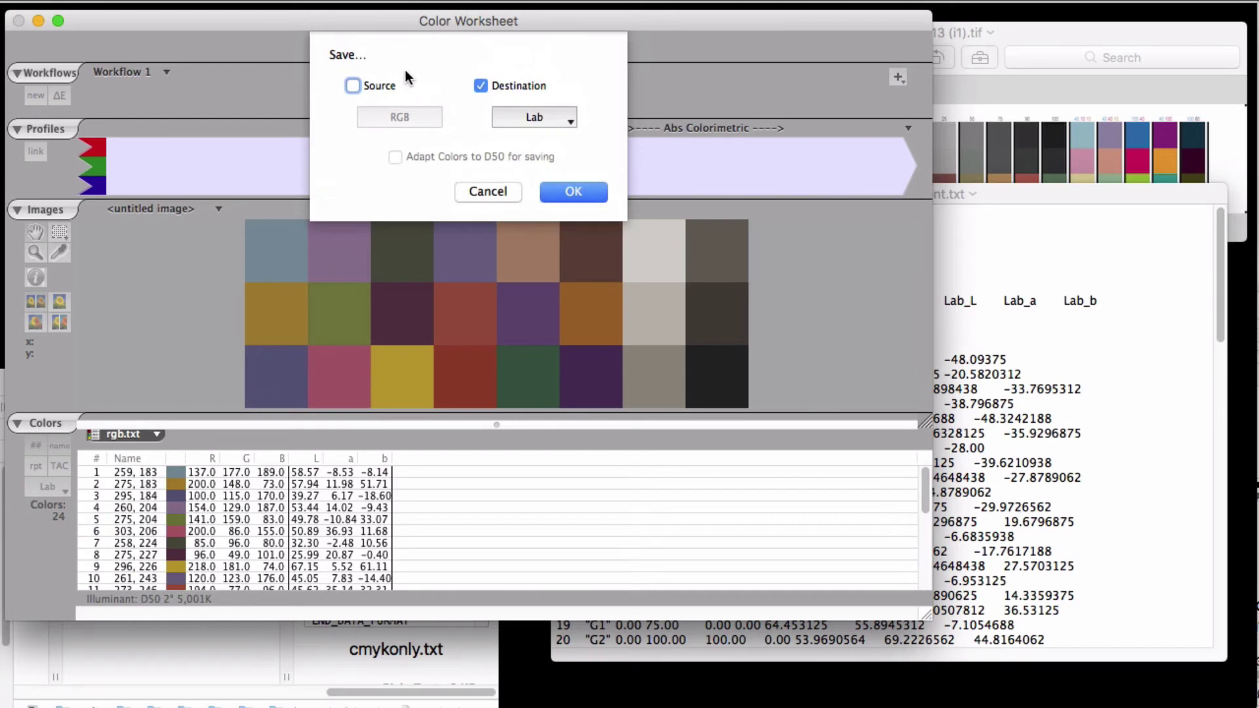
pyautogui.click(354, 86)
pyautogui.click(559, 191)
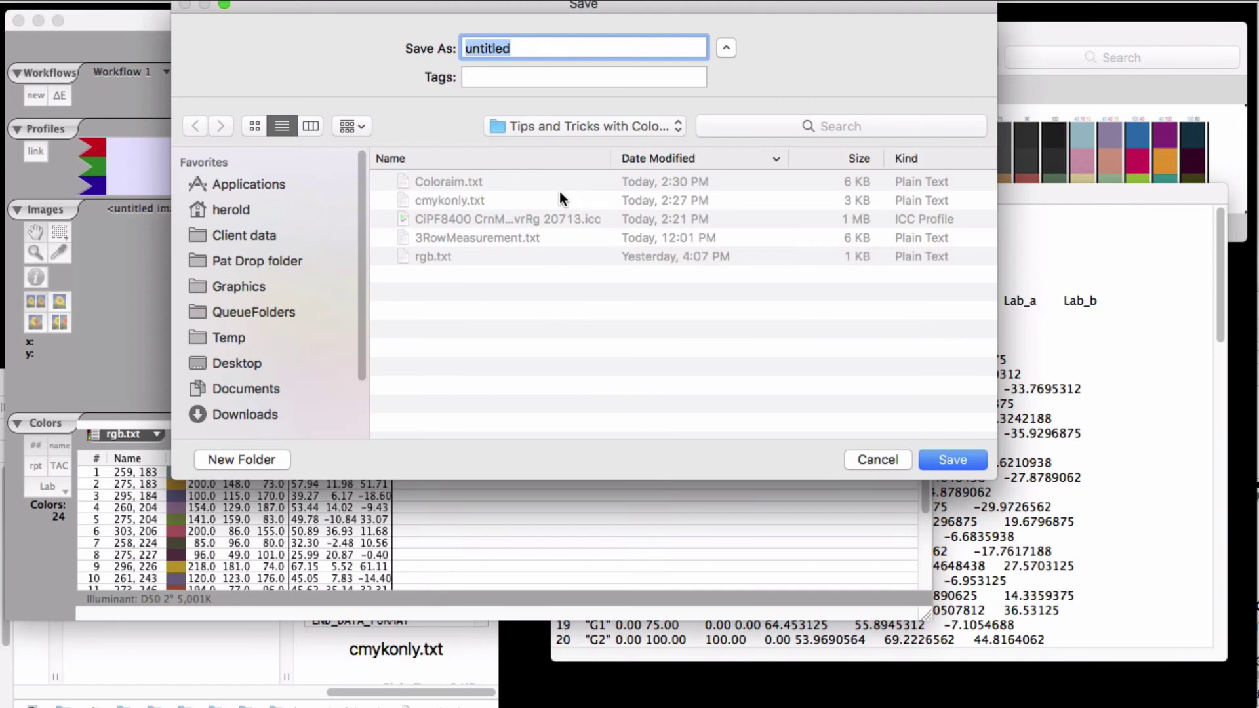
pyautogui.write('Mysilverrag')
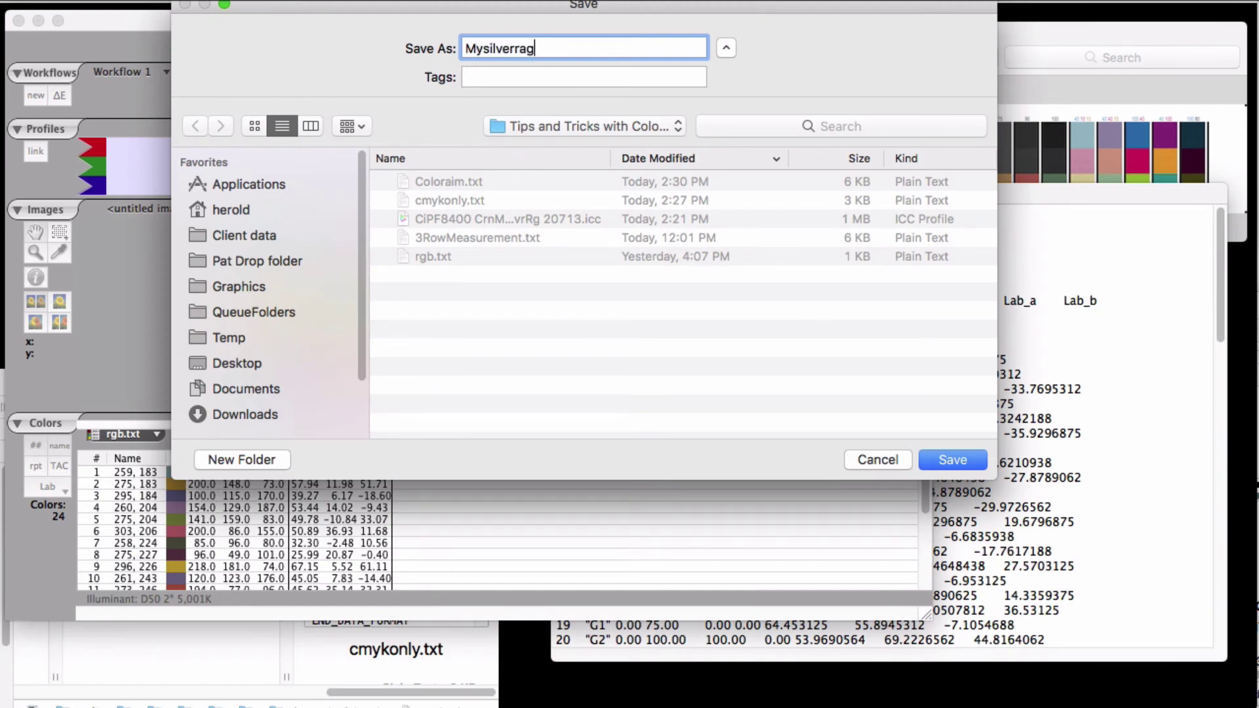
pyautogui.write('coloraim.txt')
pyautogui.click(942, 458)
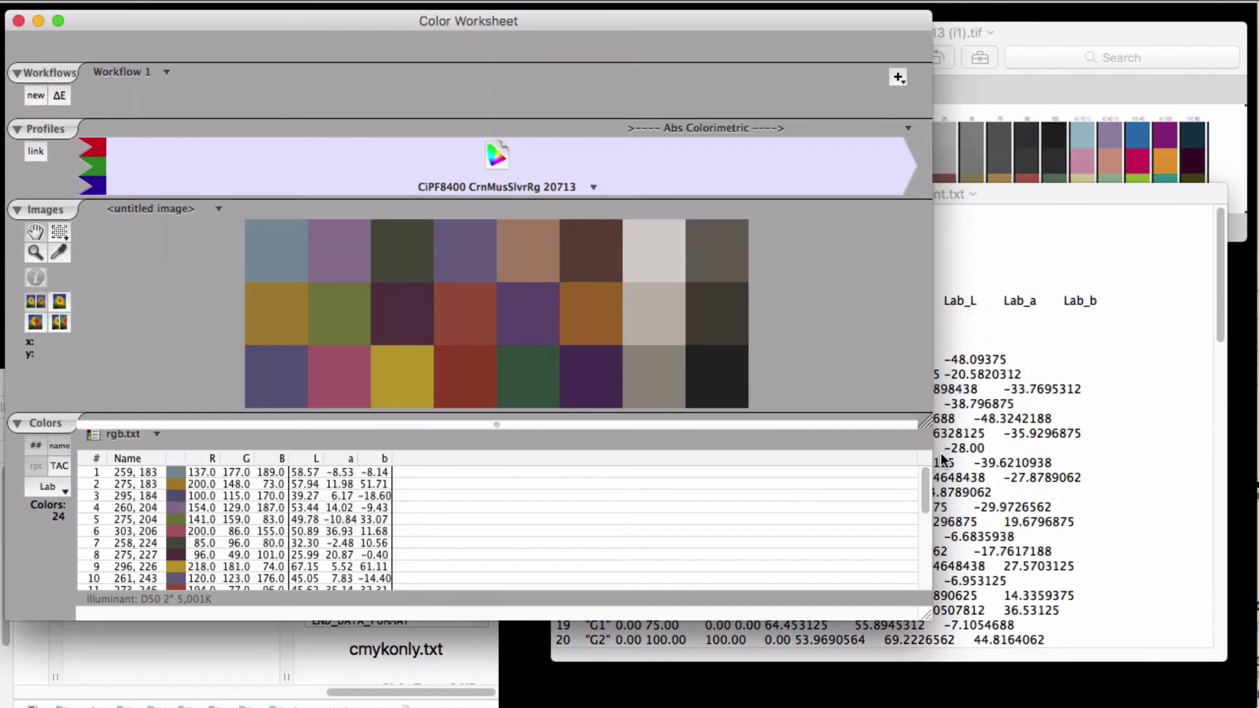
pyautogui.click(211, 657)
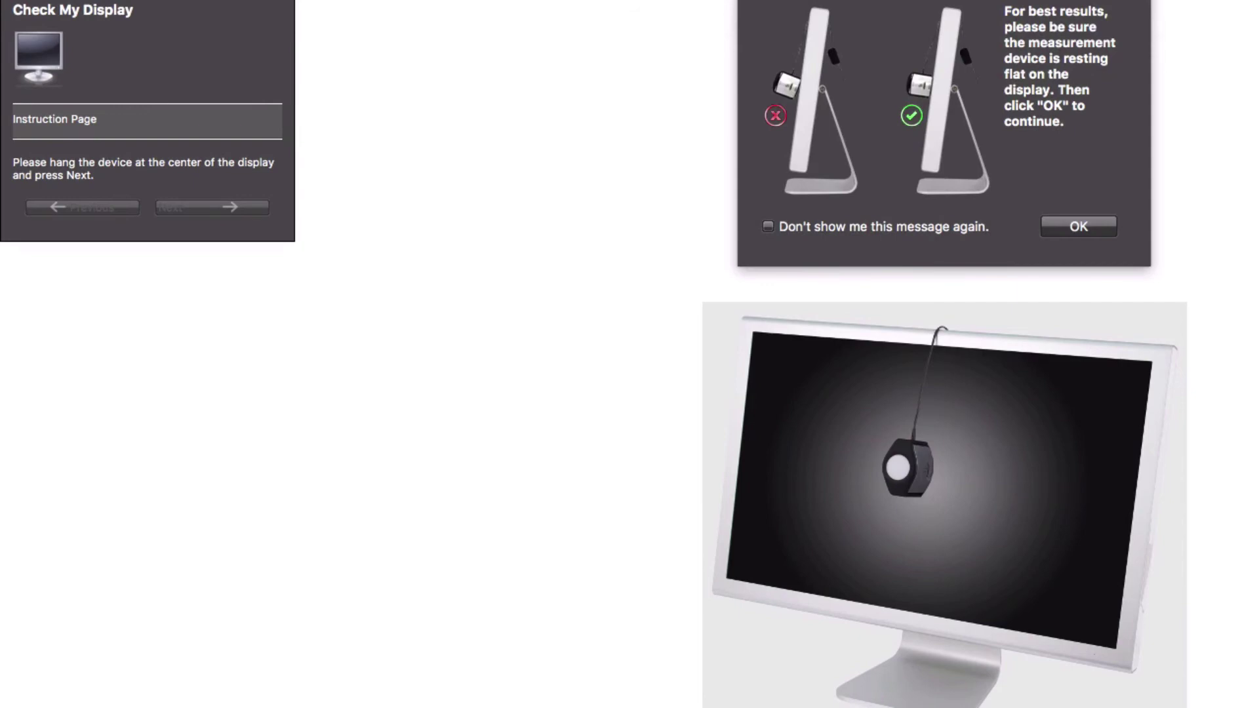
# Dismiss the measurement-device placement notice in Check My Display.
pyautogui.click(1079, 224)
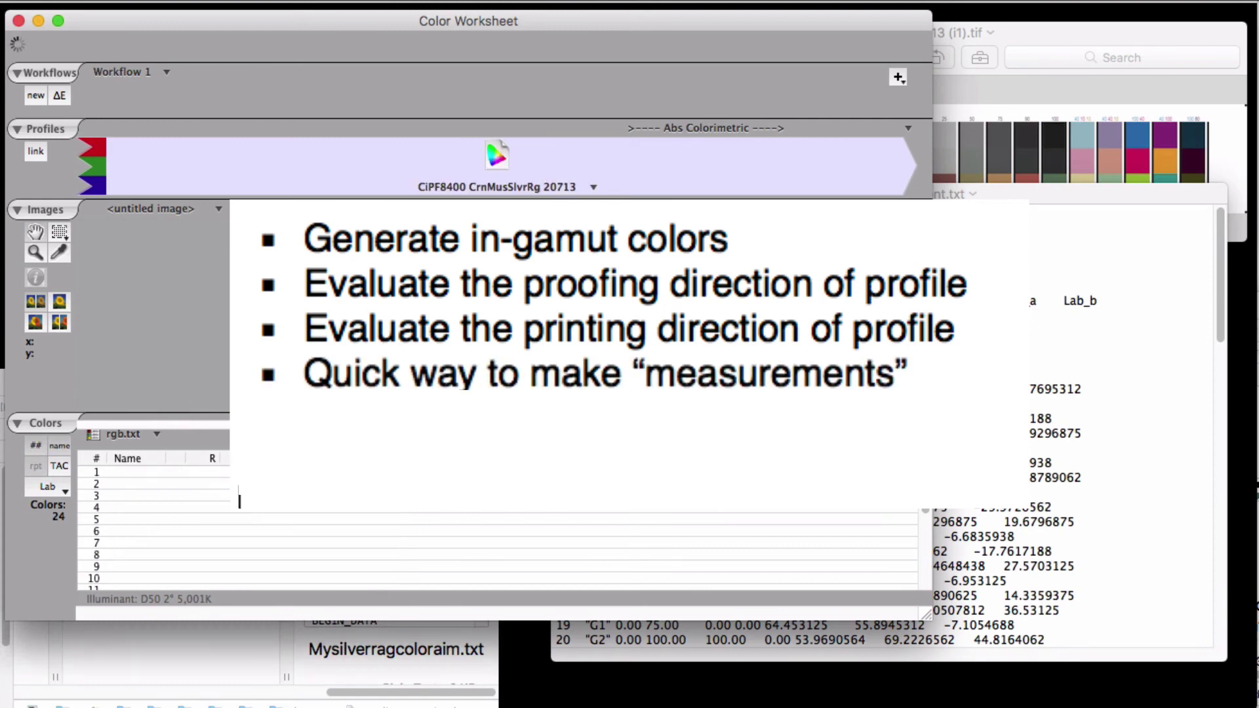
# Append a second CiPF8400 CrnMusSlvrRg 20713 stage, then preview 3RowMeasurement.txt and the control wedge image.
pyautogui.moveTo(497, 155); pyautogui.dragTo(697, 192)
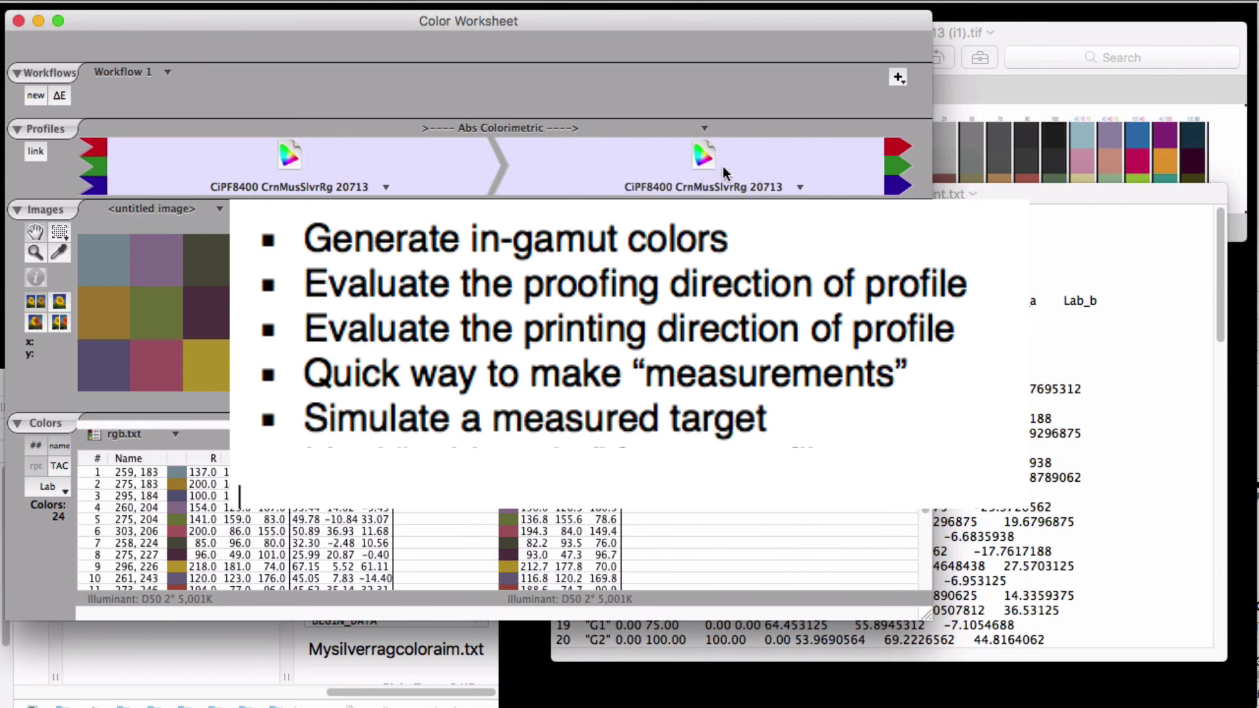
pyautogui.click(173, 649)
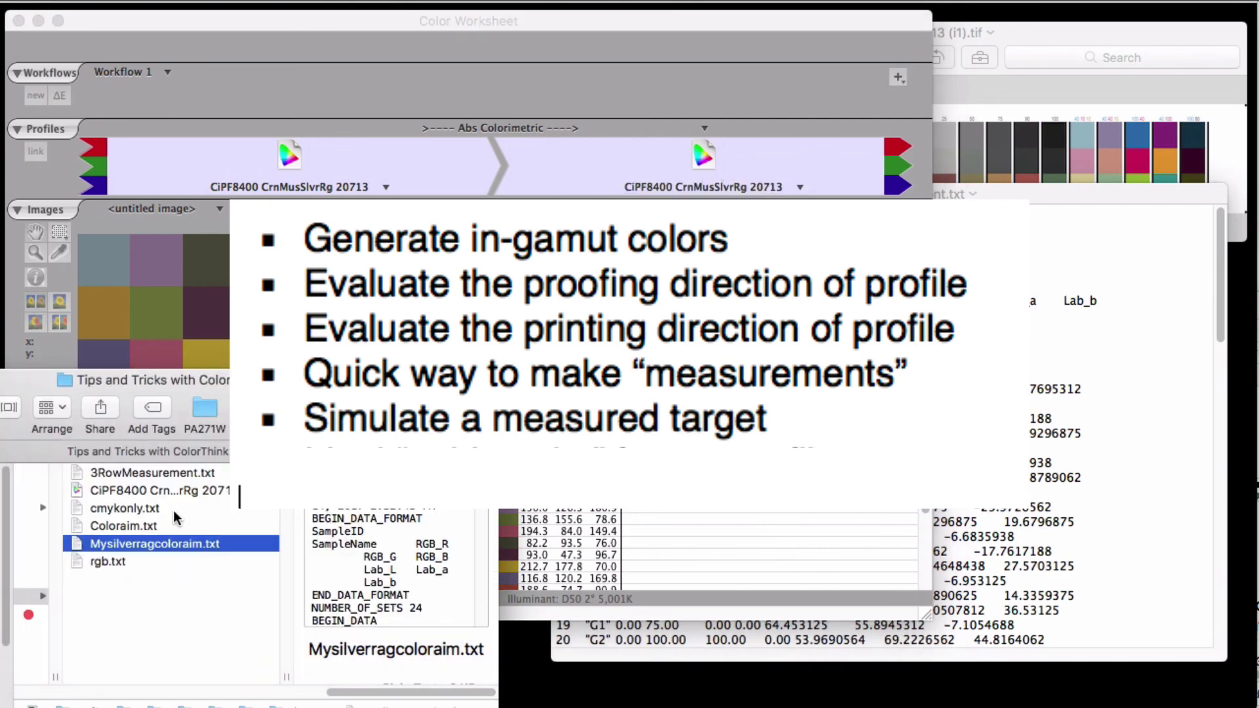
pyautogui.click(187, 471)
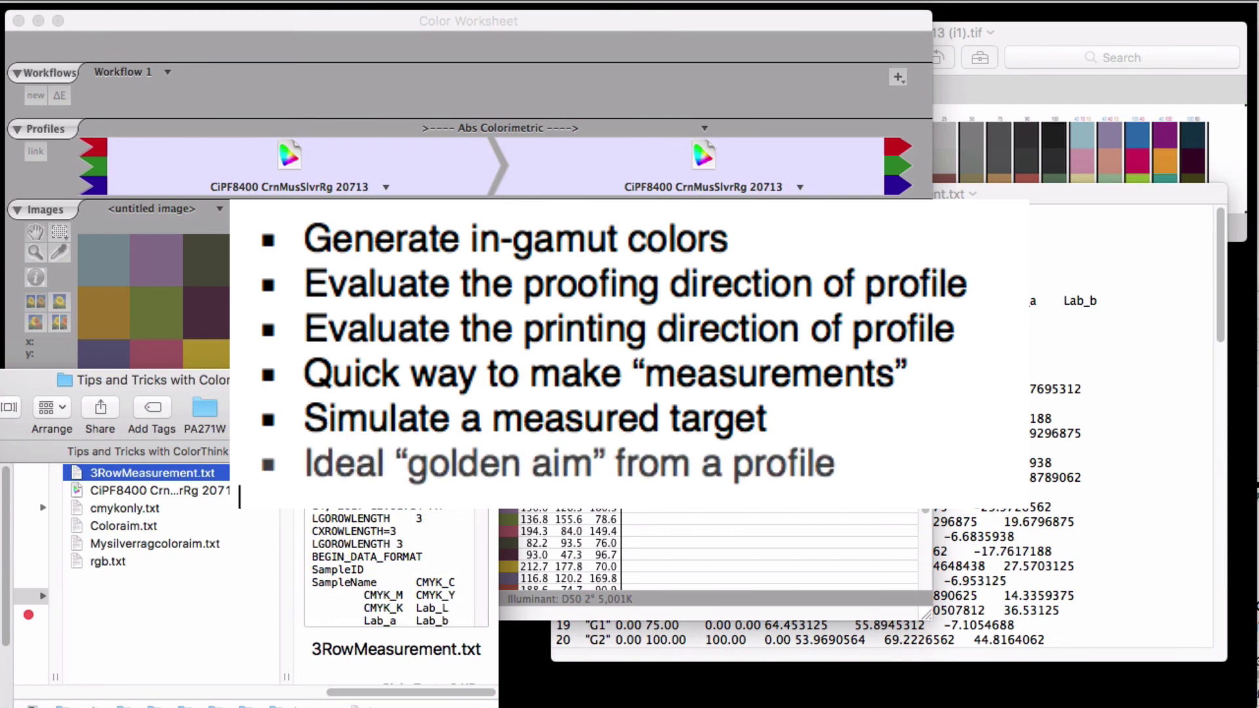
pyautogui.click(1015, 41)
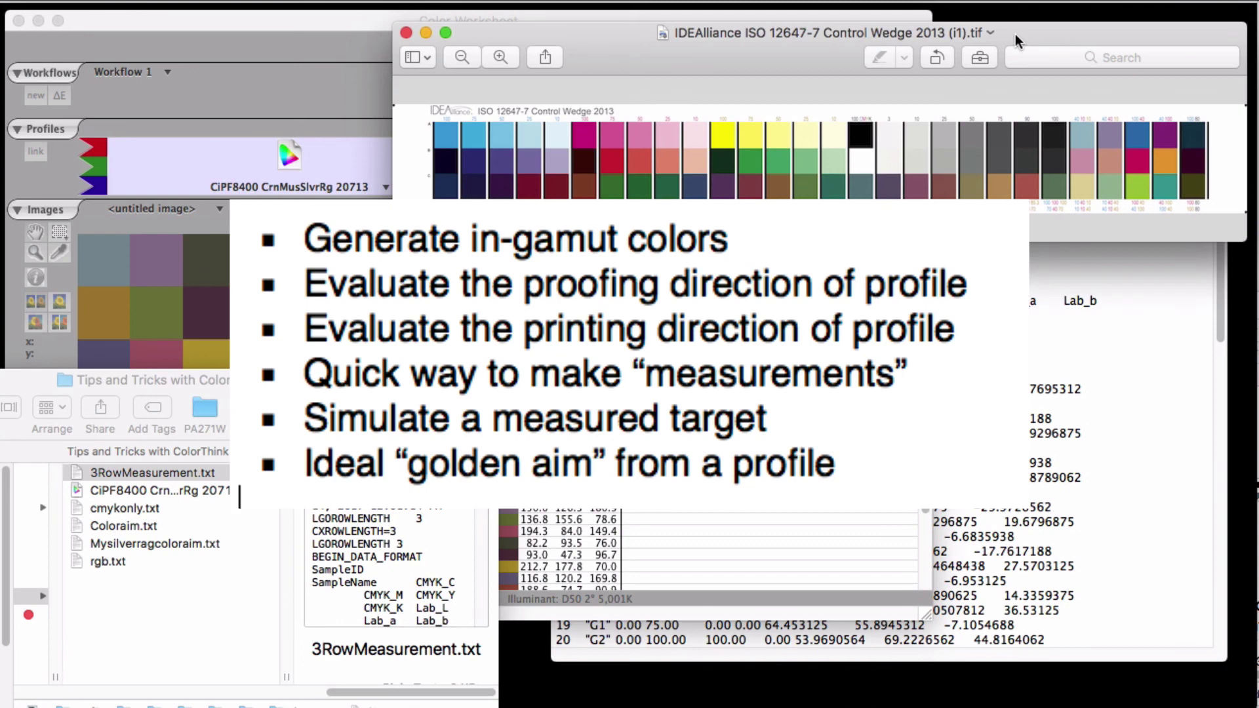